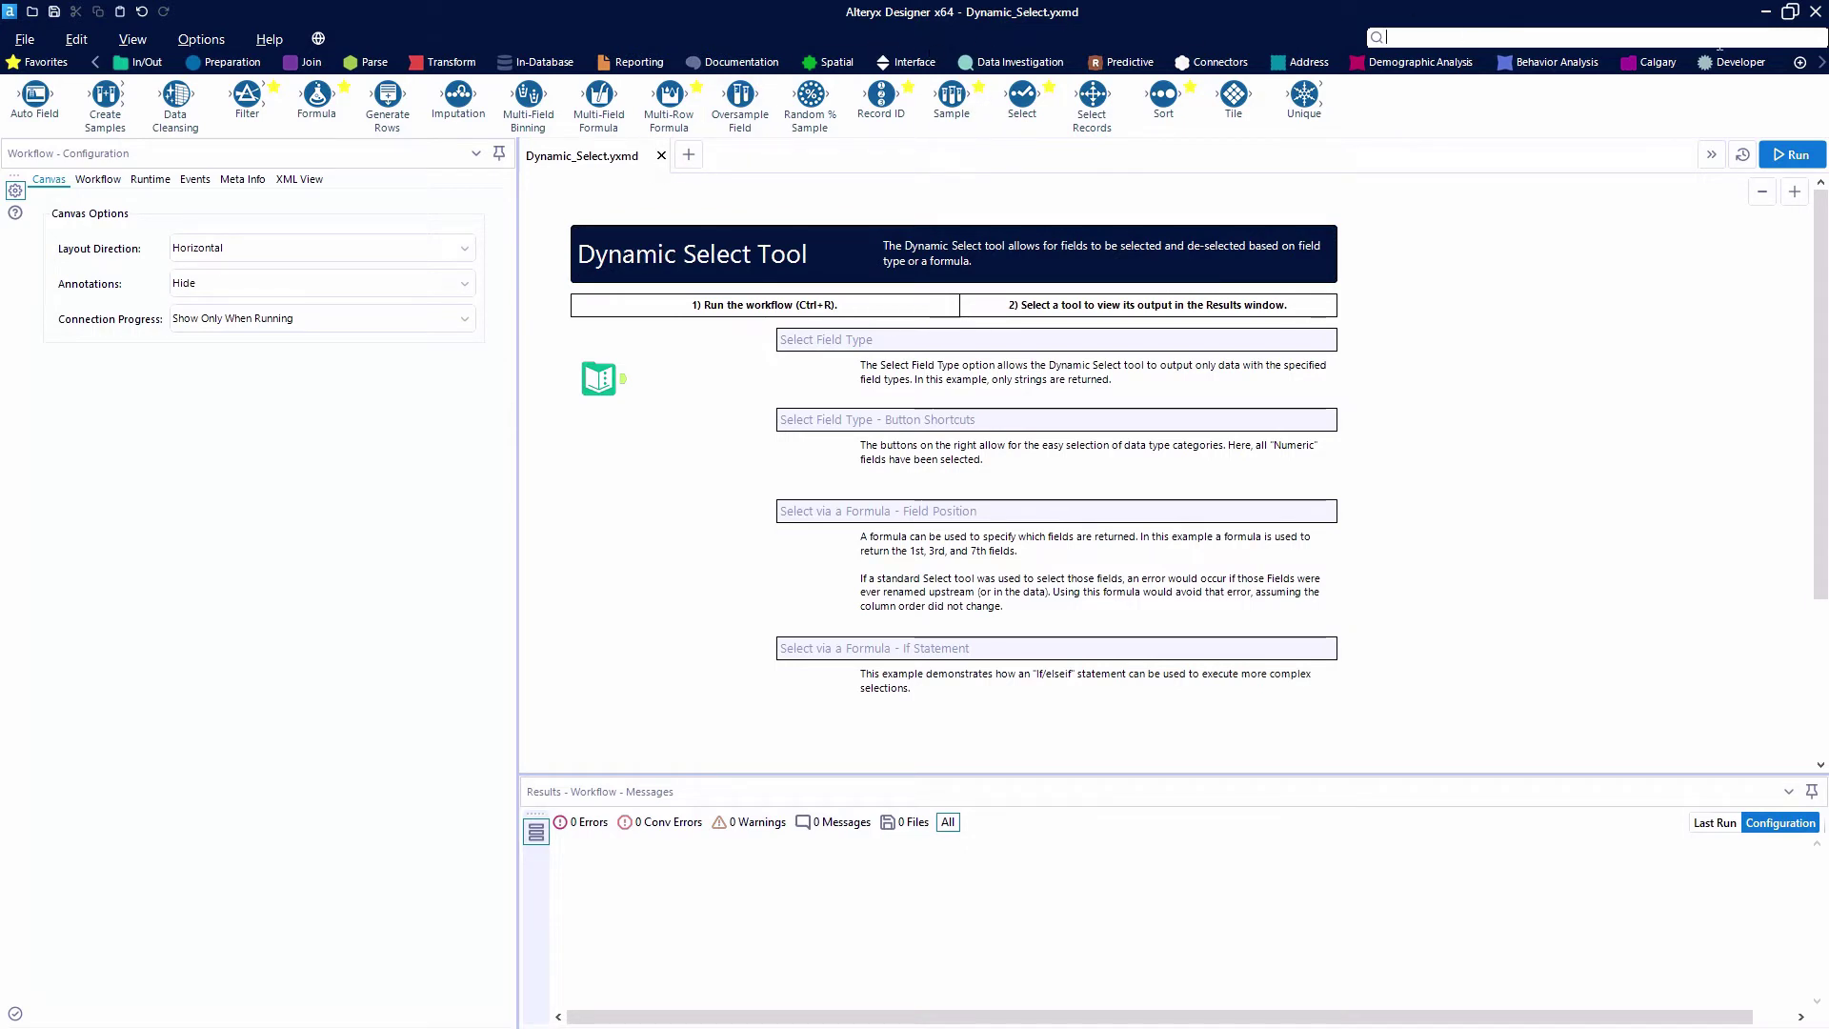
Scroll the tool category ribbon to reveal and open the Developer category.
left_click(1822, 63)
left_click(1821, 63)
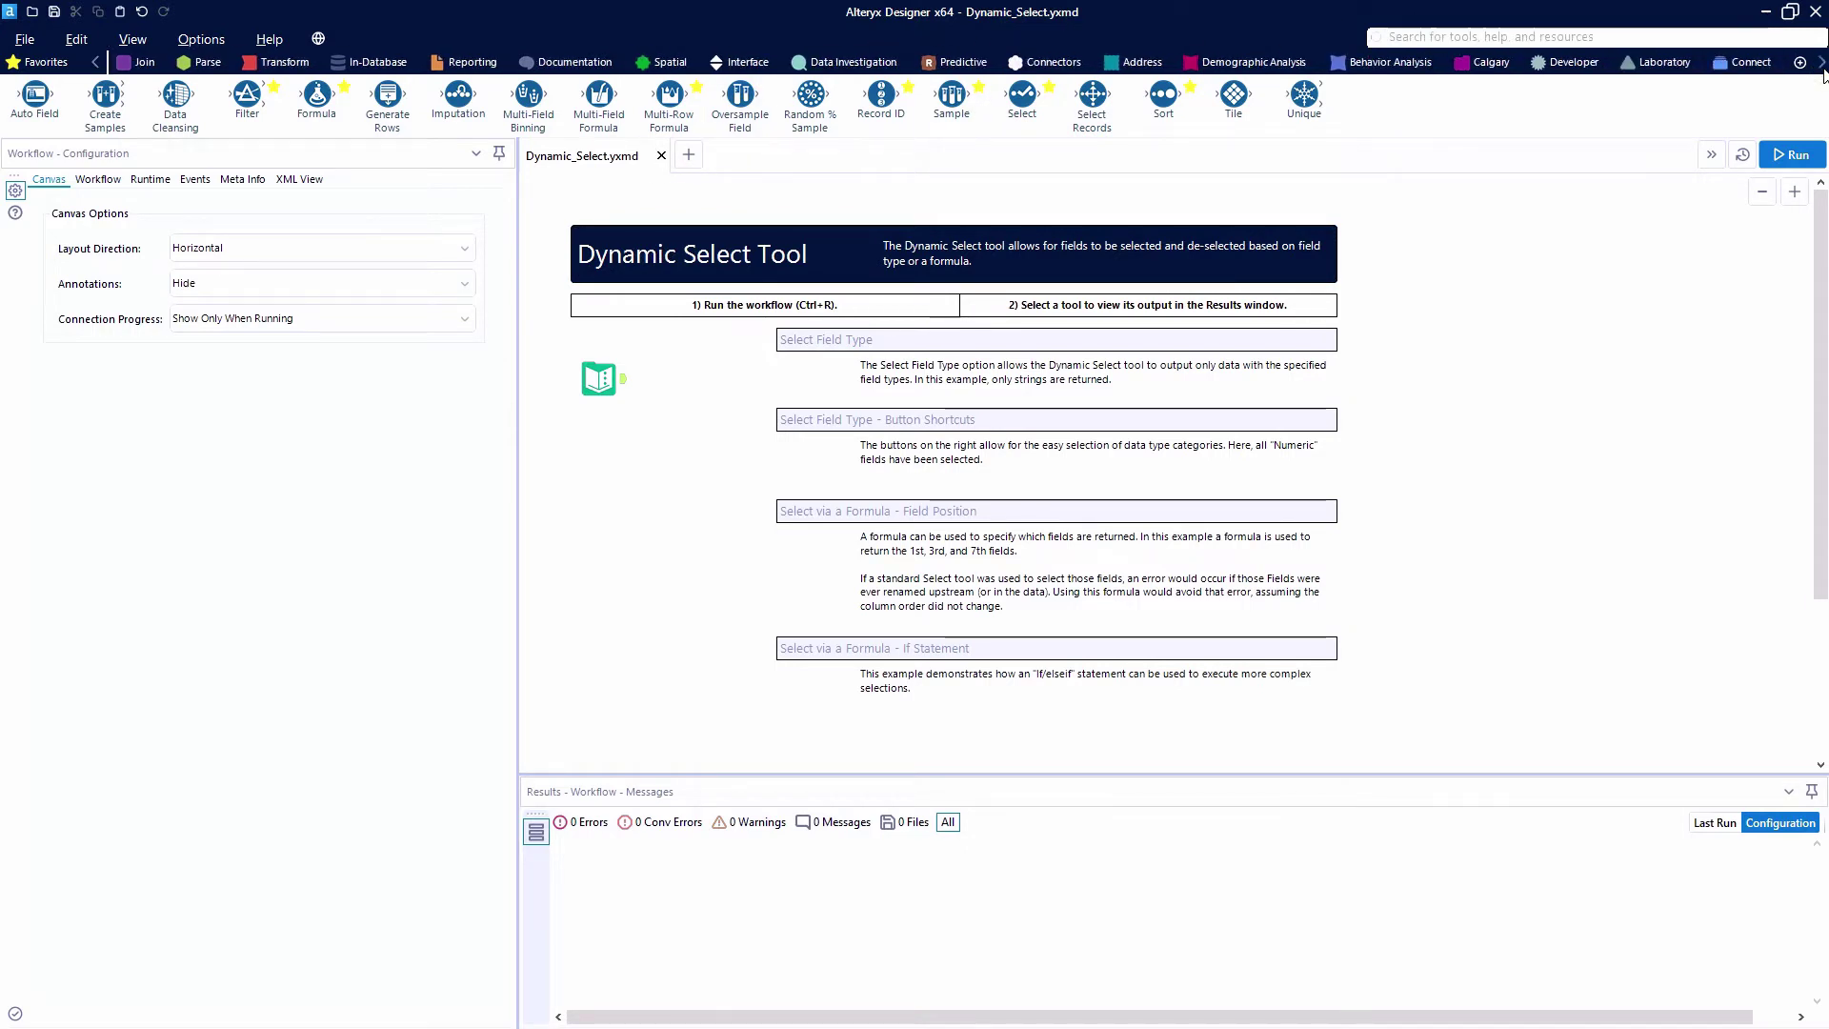
left_click(1822, 70)
left_click(1823, 69)
left_click(1823, 69)
left_click(1822, 70)
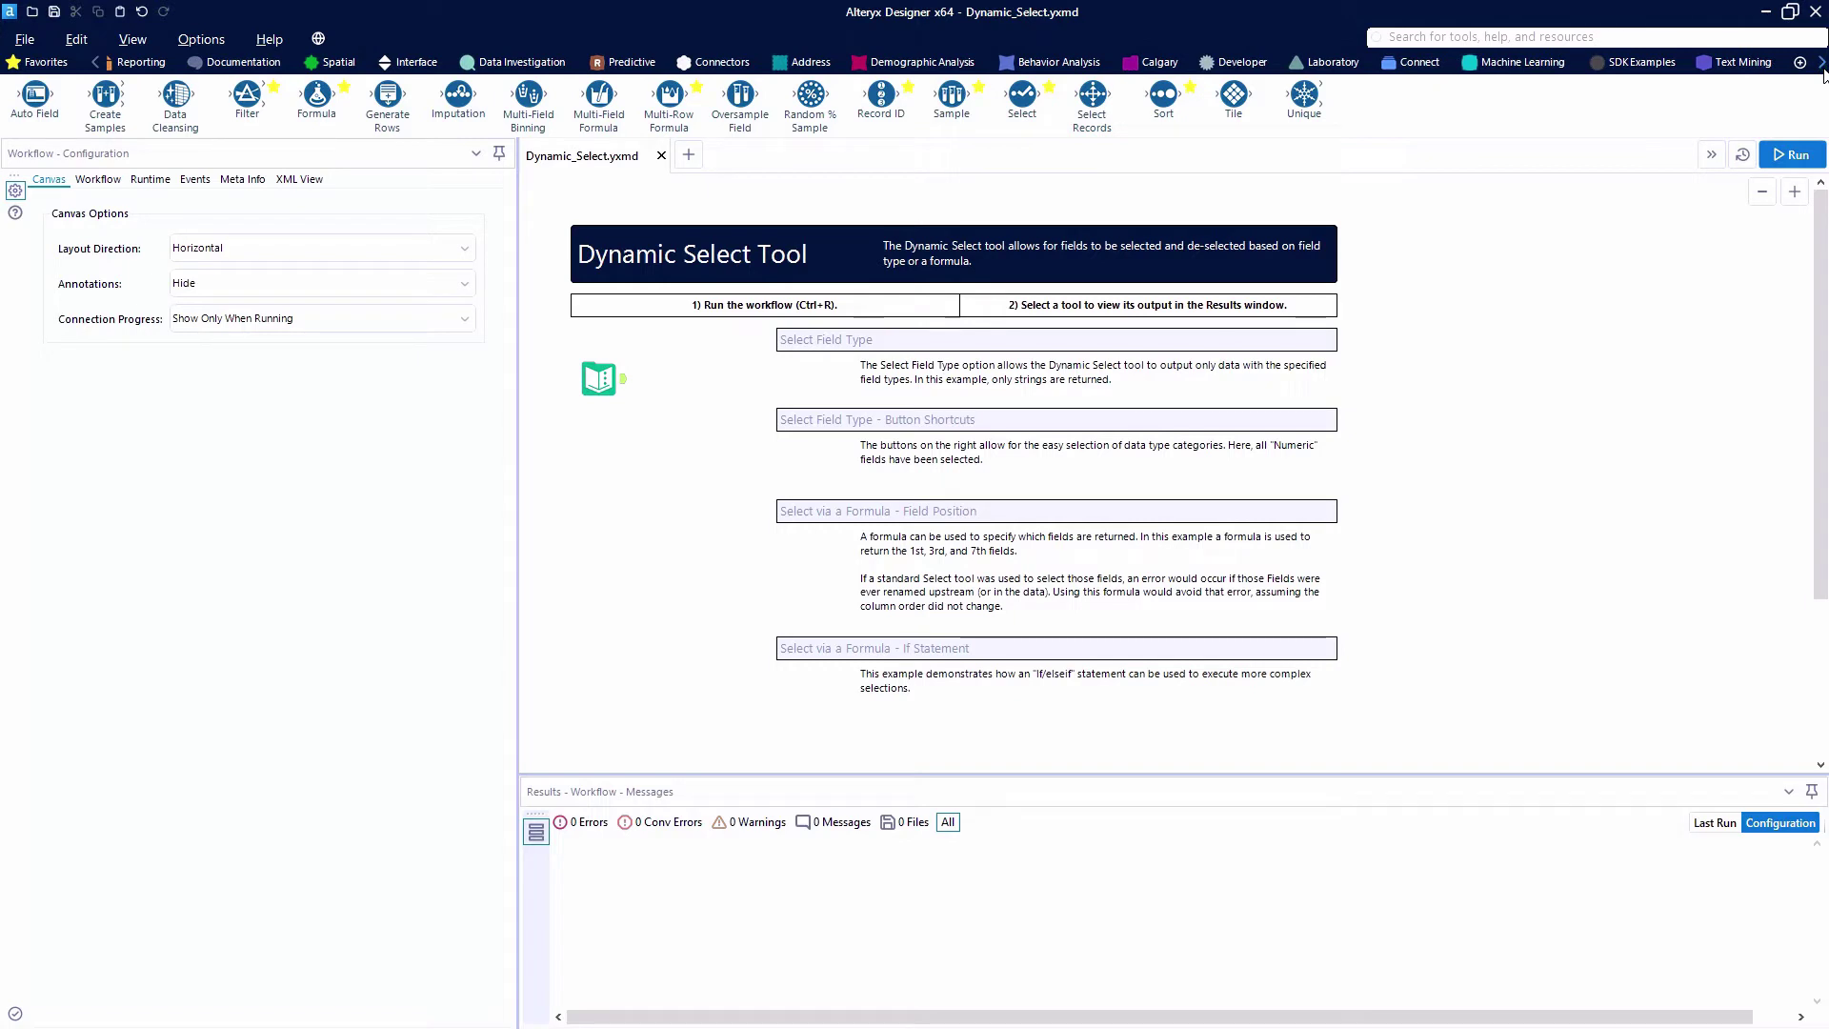
left_click(1220, 65)
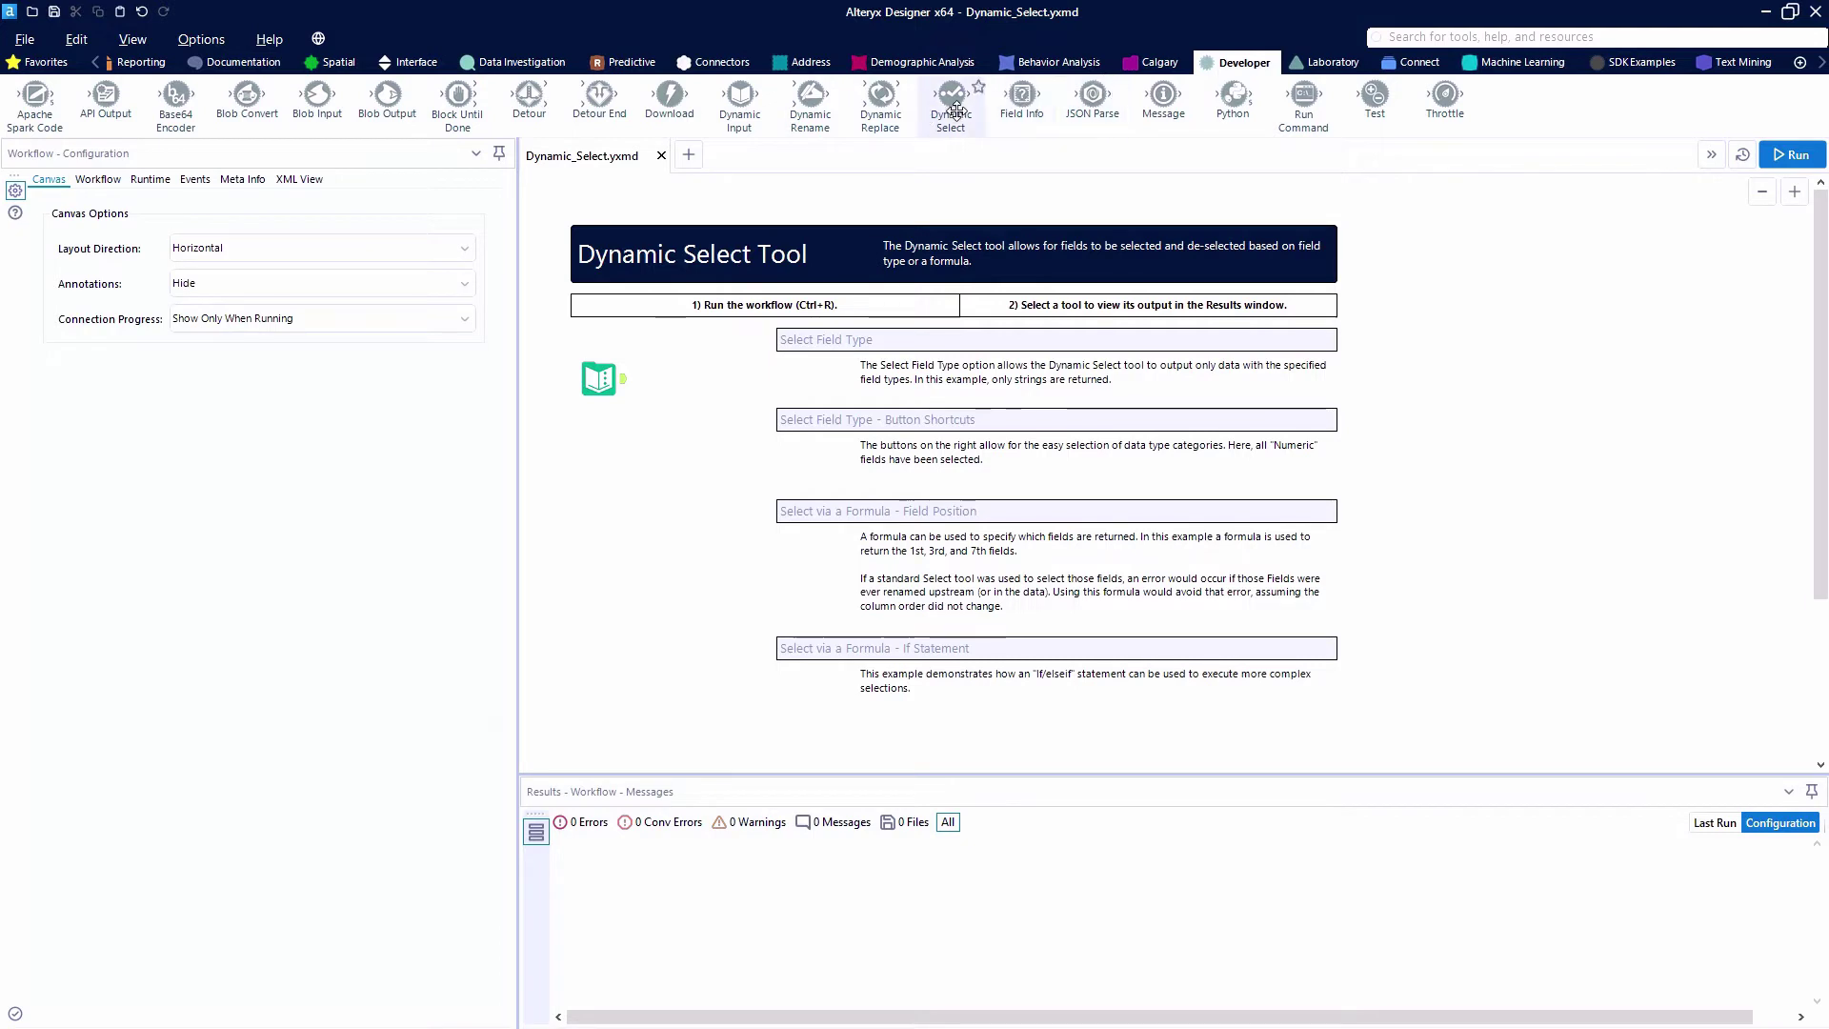
Search the tool palette for 'dynamic'.
mouse_move(955, 110)
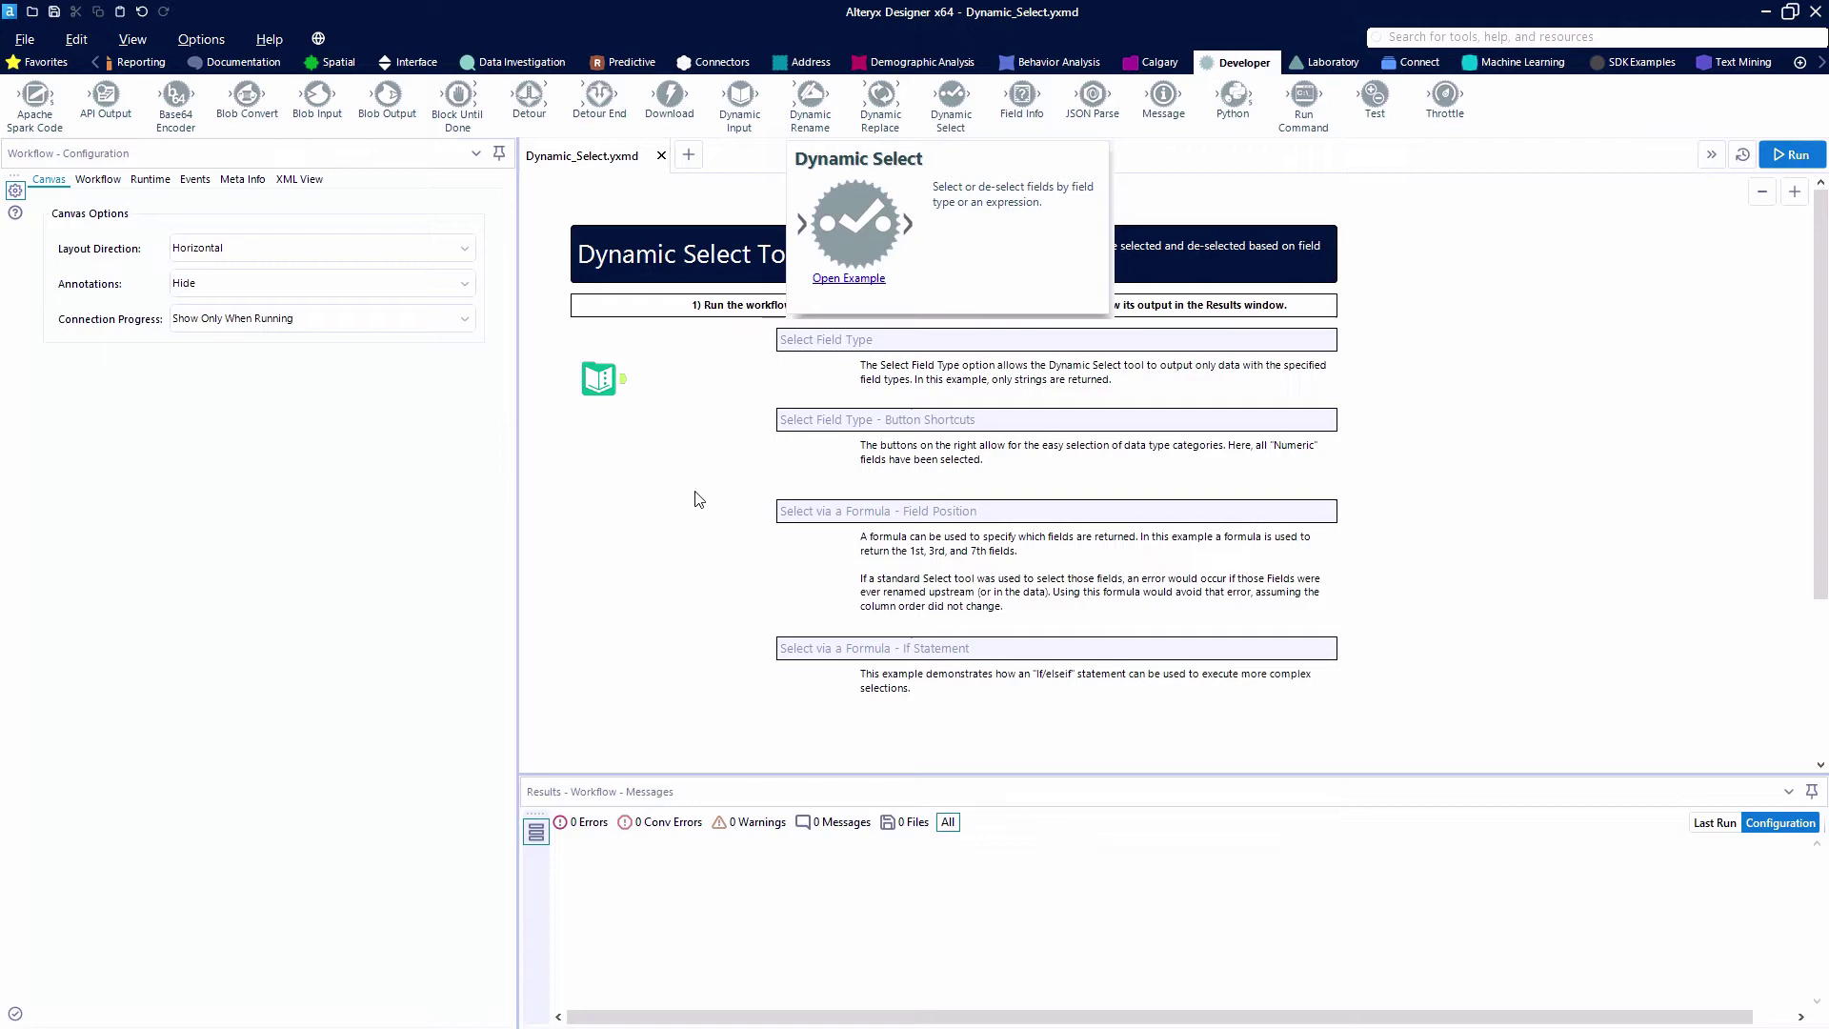
left_click(1486, 36)
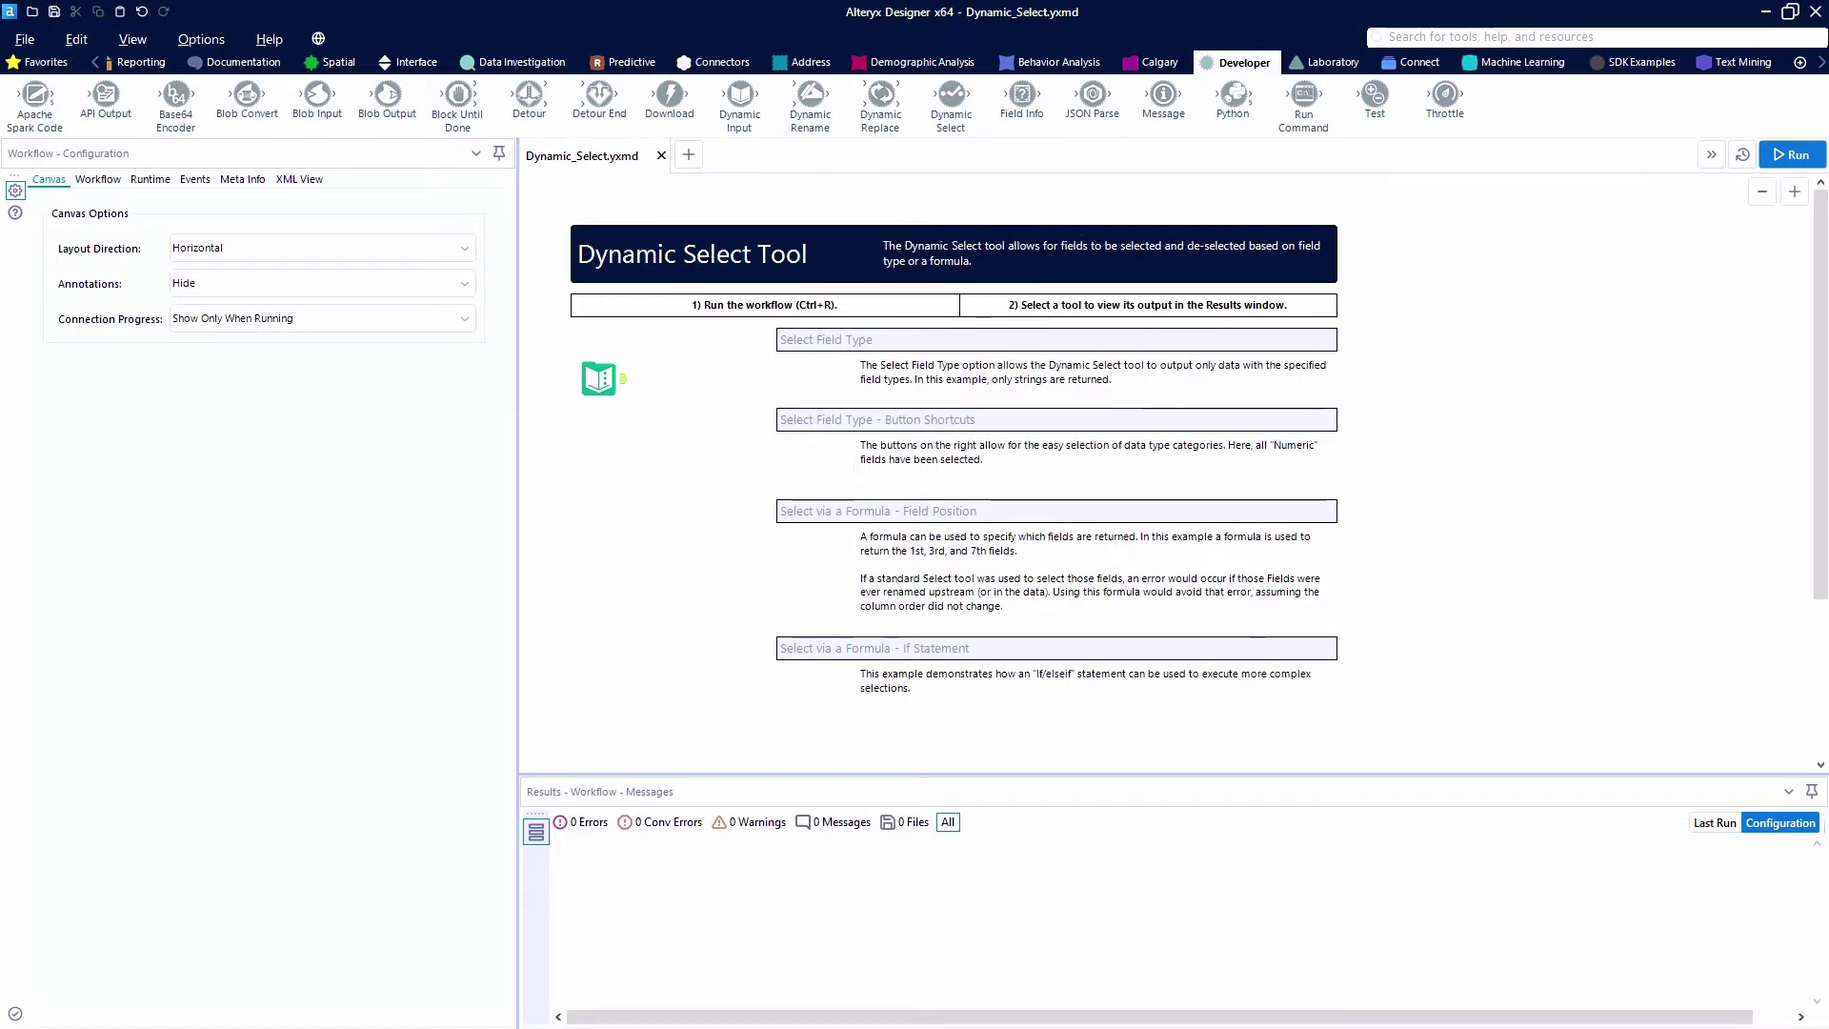
type("dynamic")
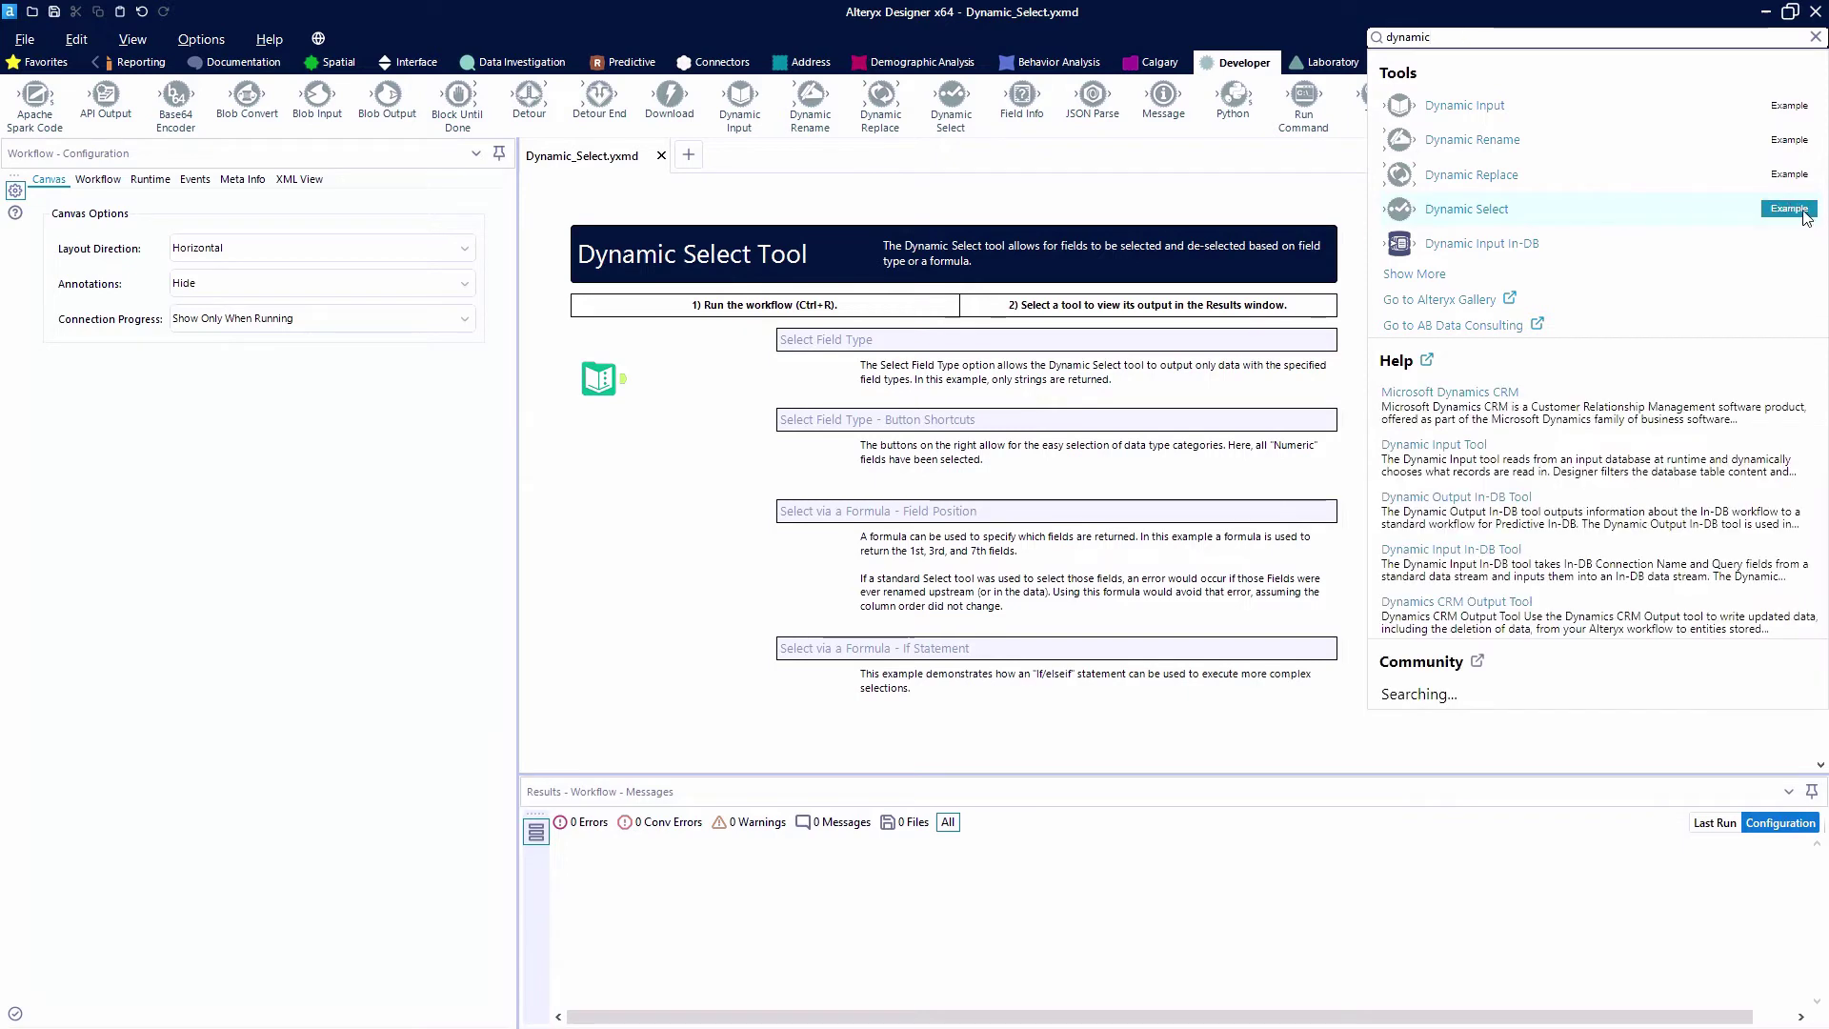
Add a Dynamic Select beside the Select Field Type note, keep only String and V_String, and run.
left_click_drag(1493, 194, 810, 376)
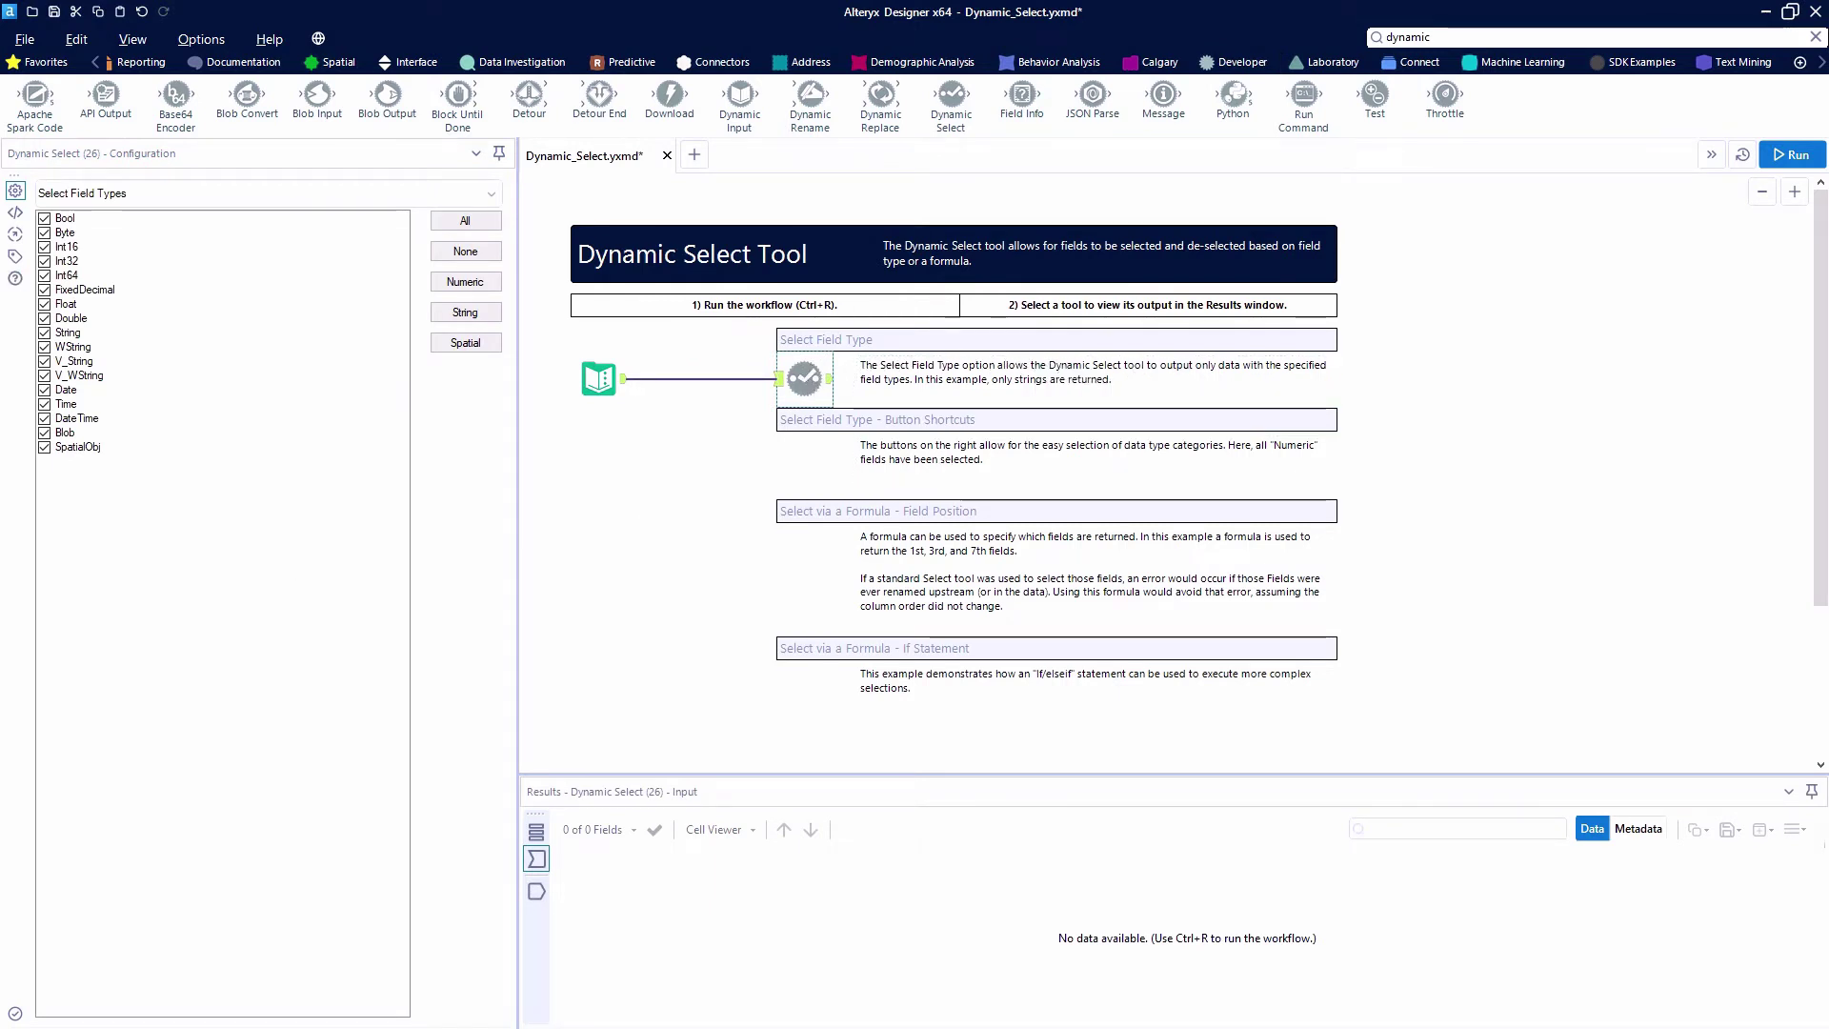
left_click(473, 255)
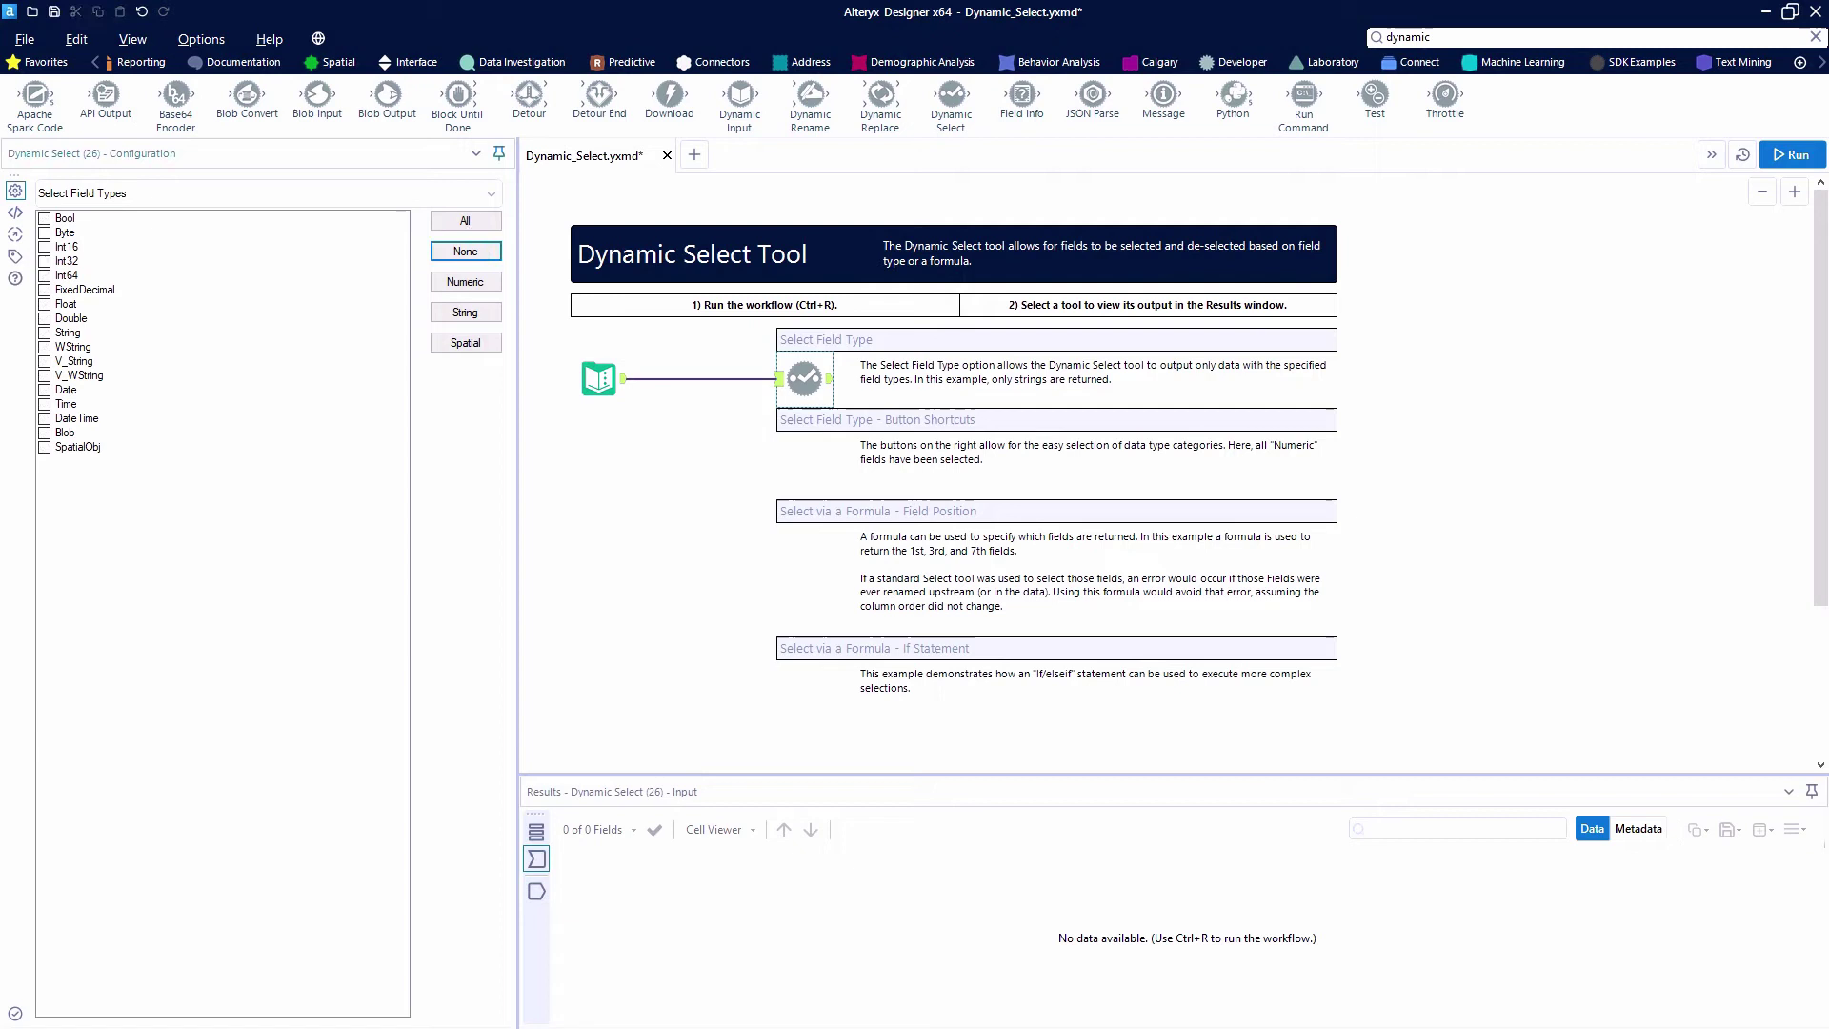
left_click(45, 334)
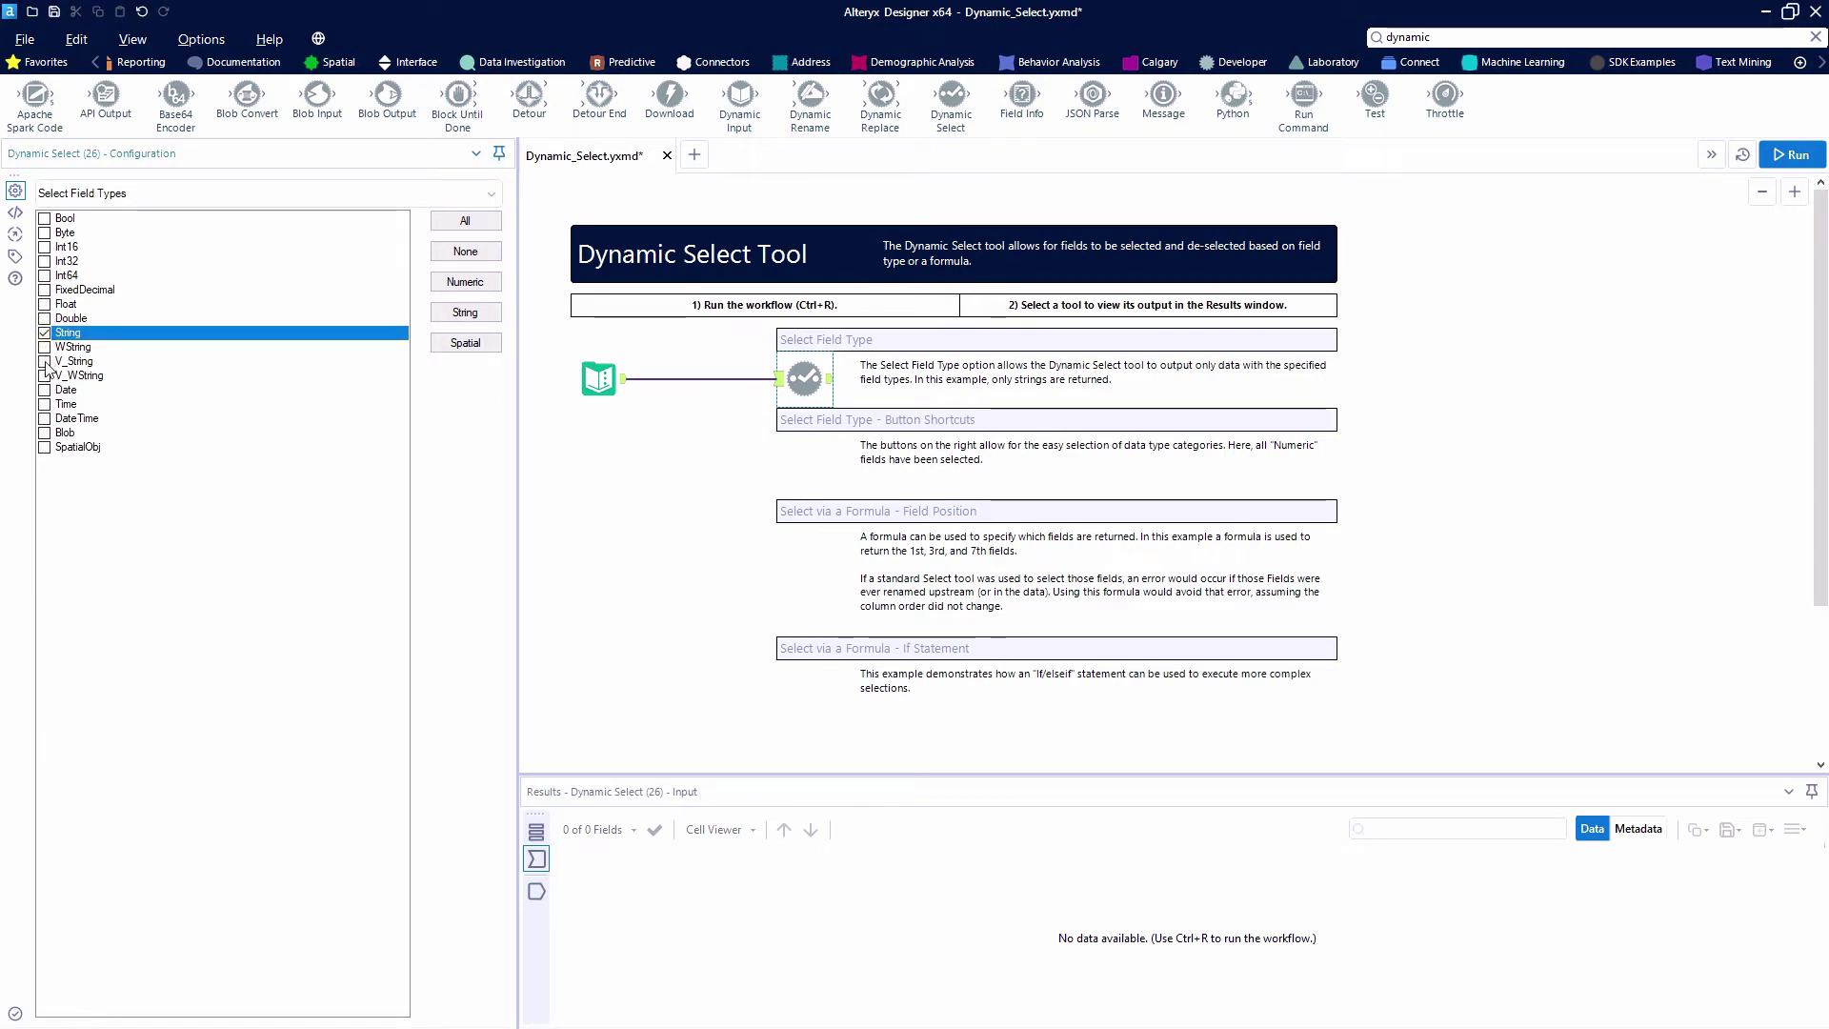
left_click(45, 362)
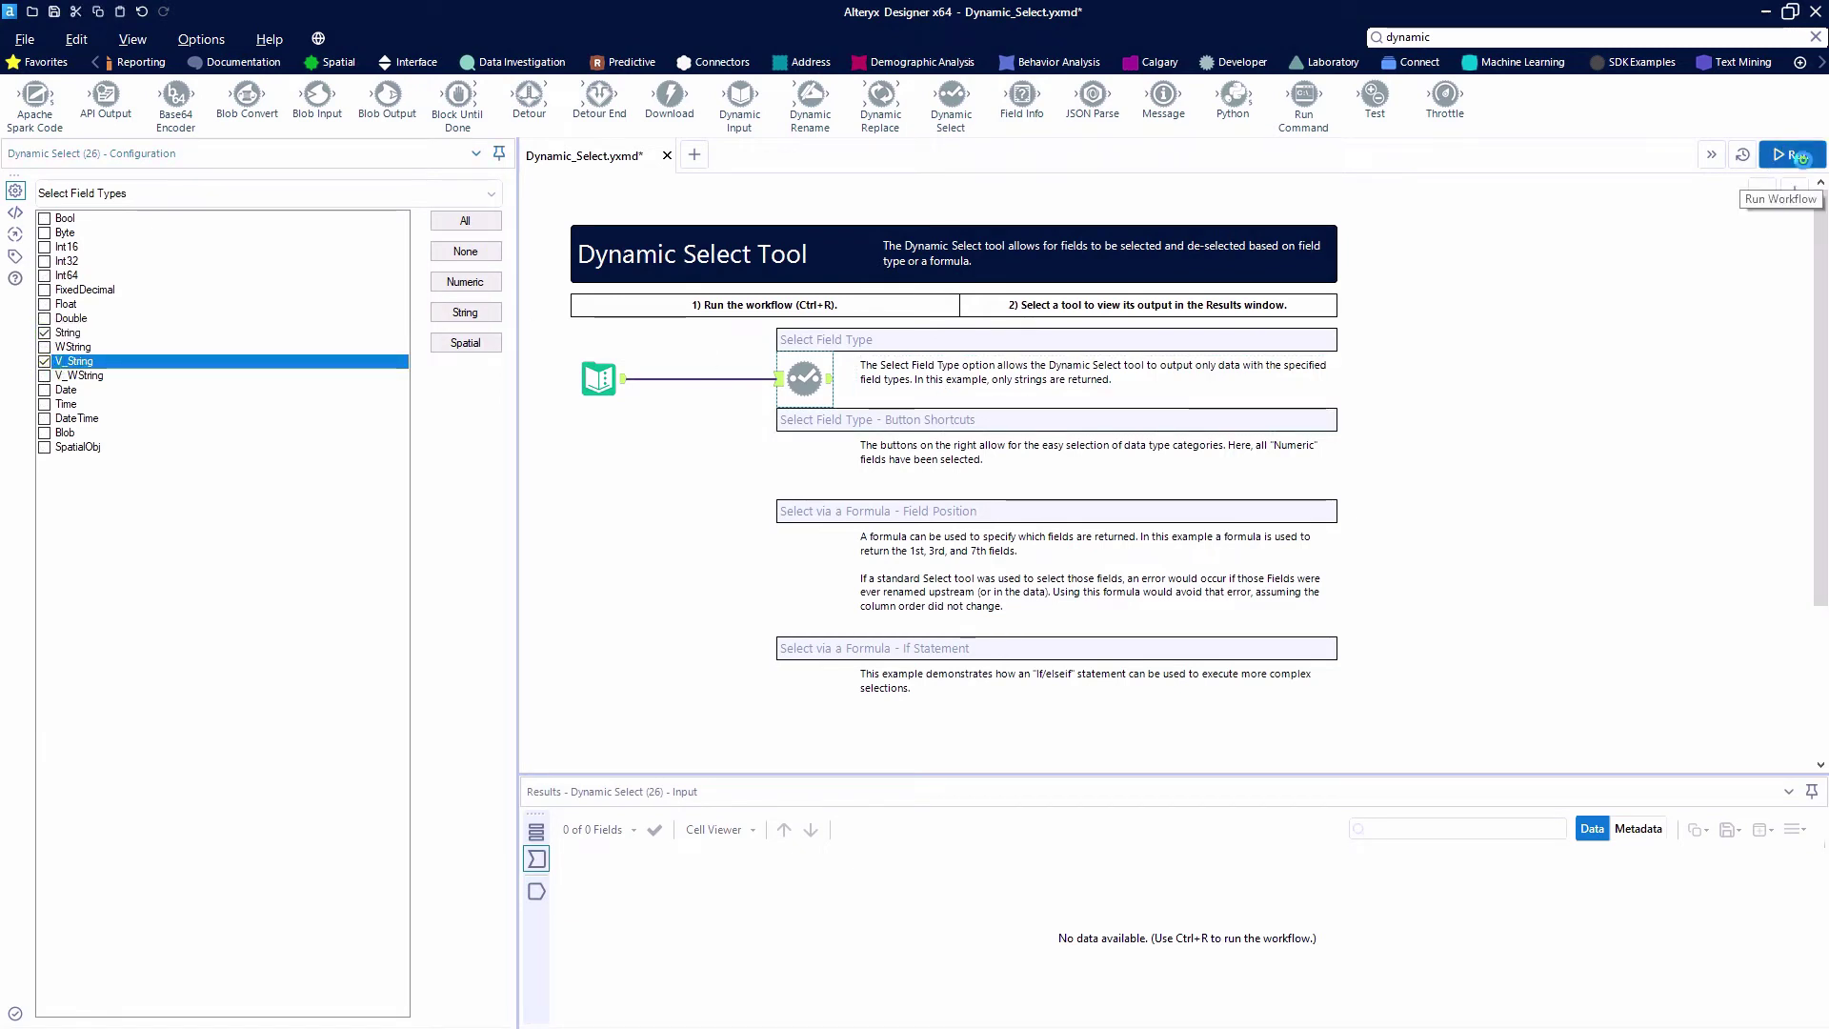
left_click(1799, 155)
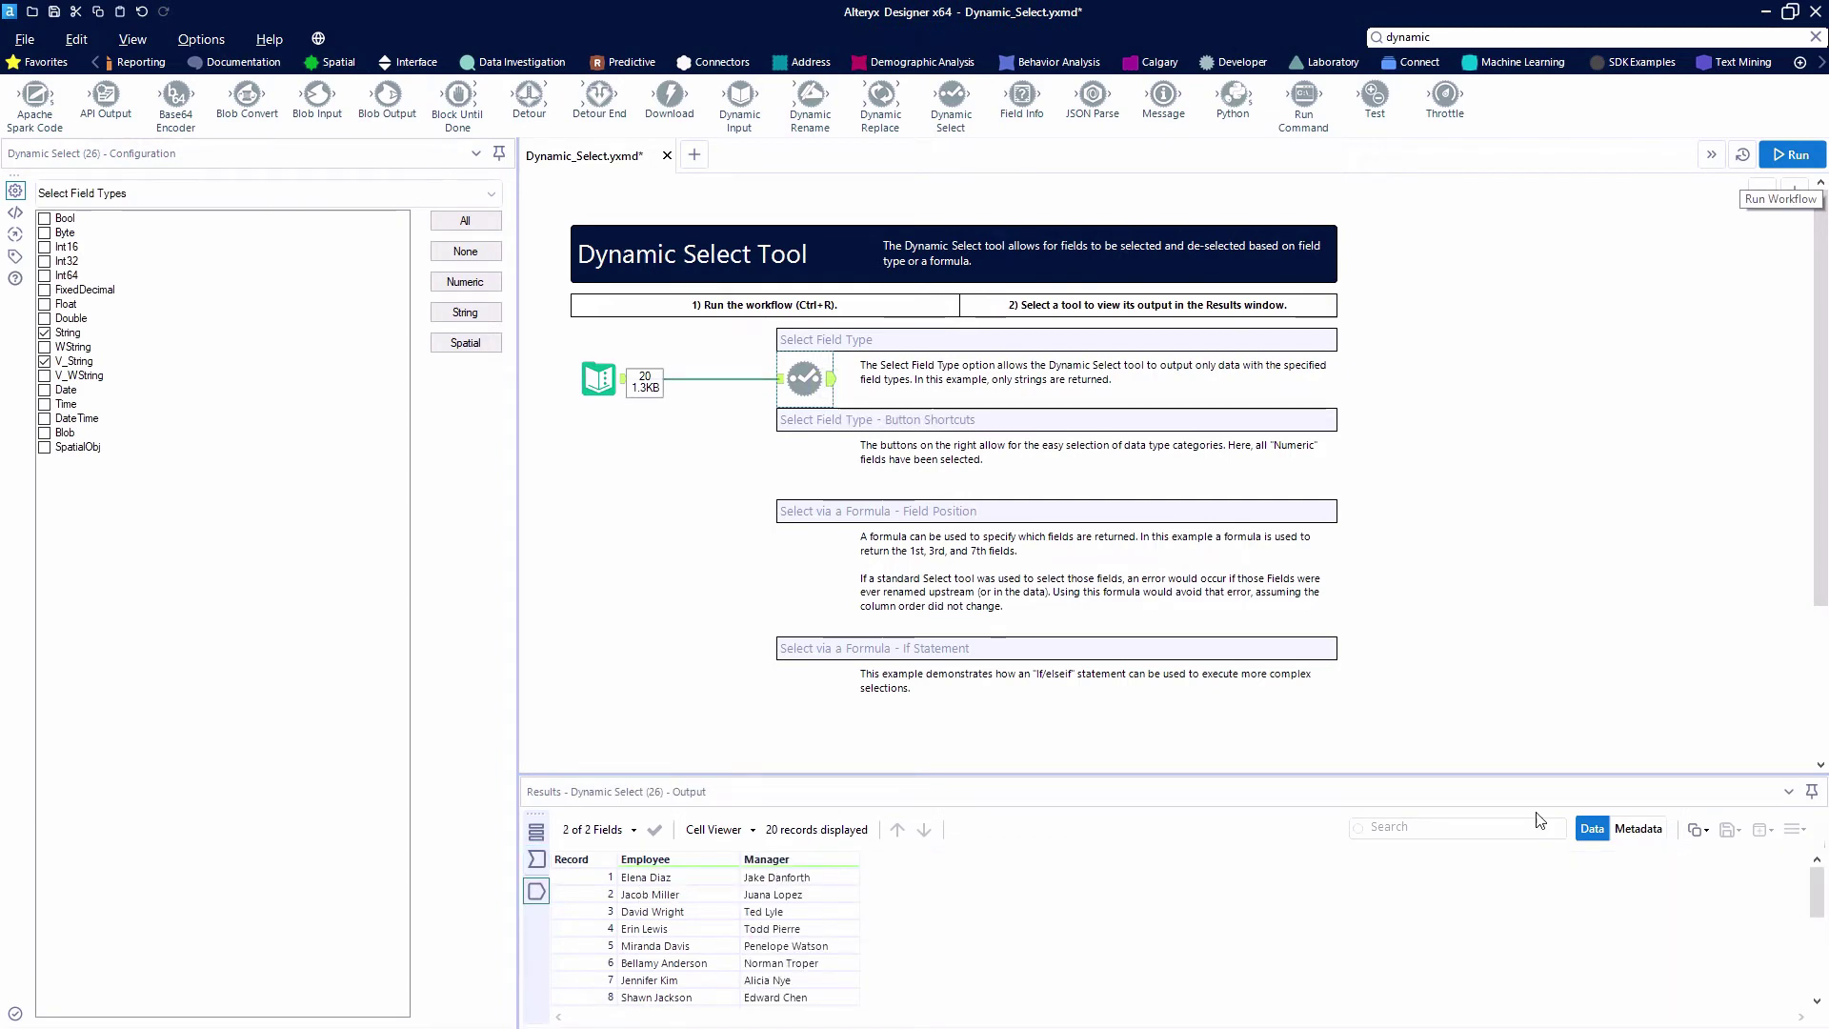
Compare input field types with the output, where only the String fields Employee and Manager remain.
left_click(780, 378)
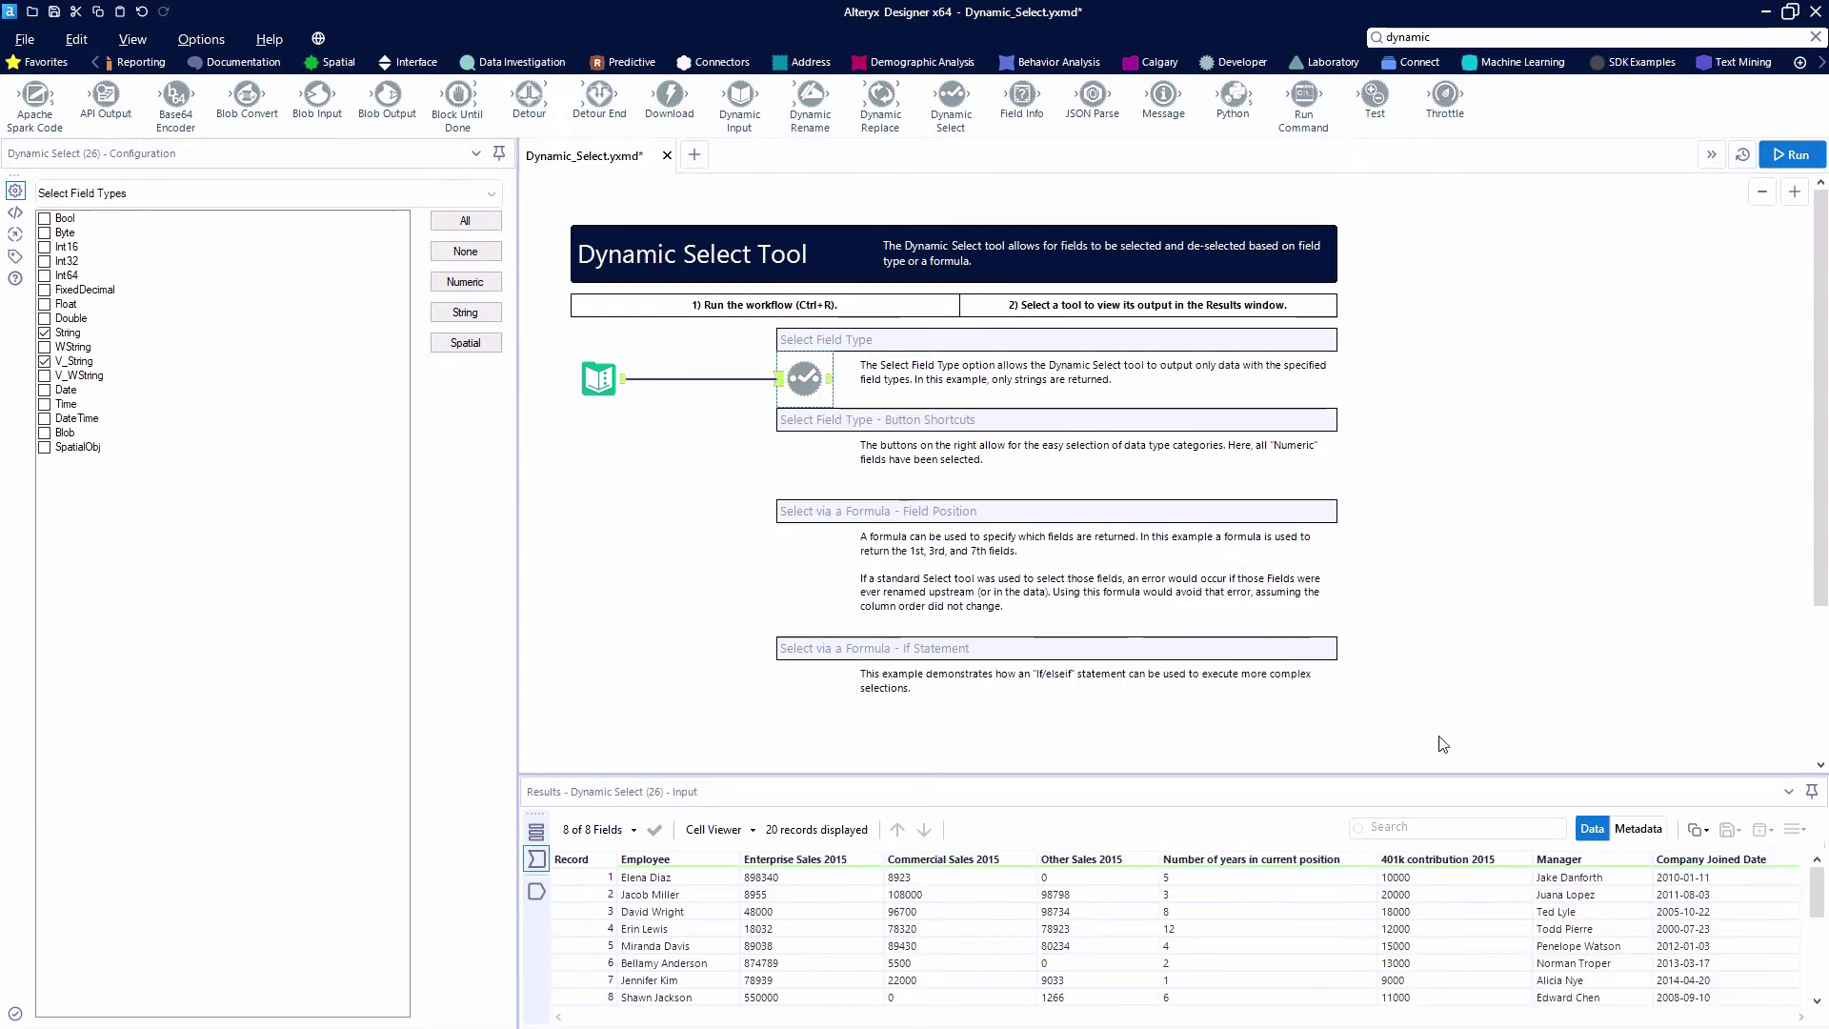
left_click(1638, 829)
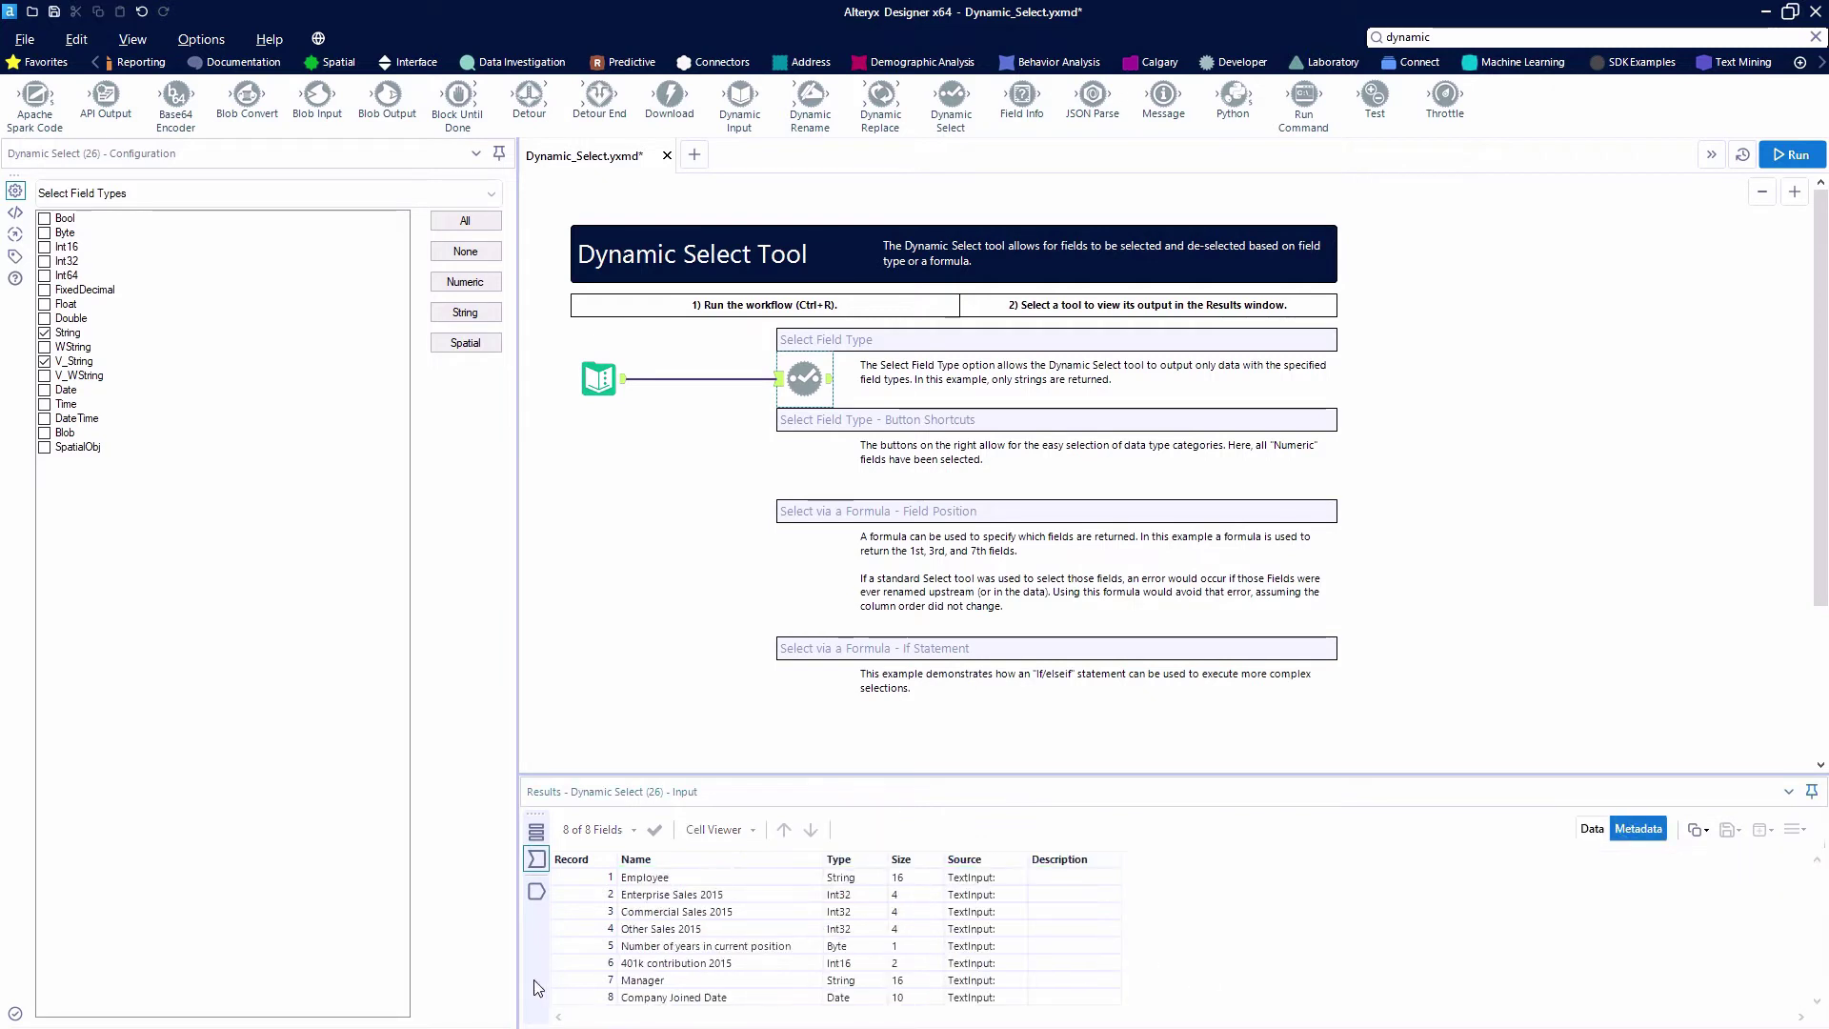
left_click(853, 982)
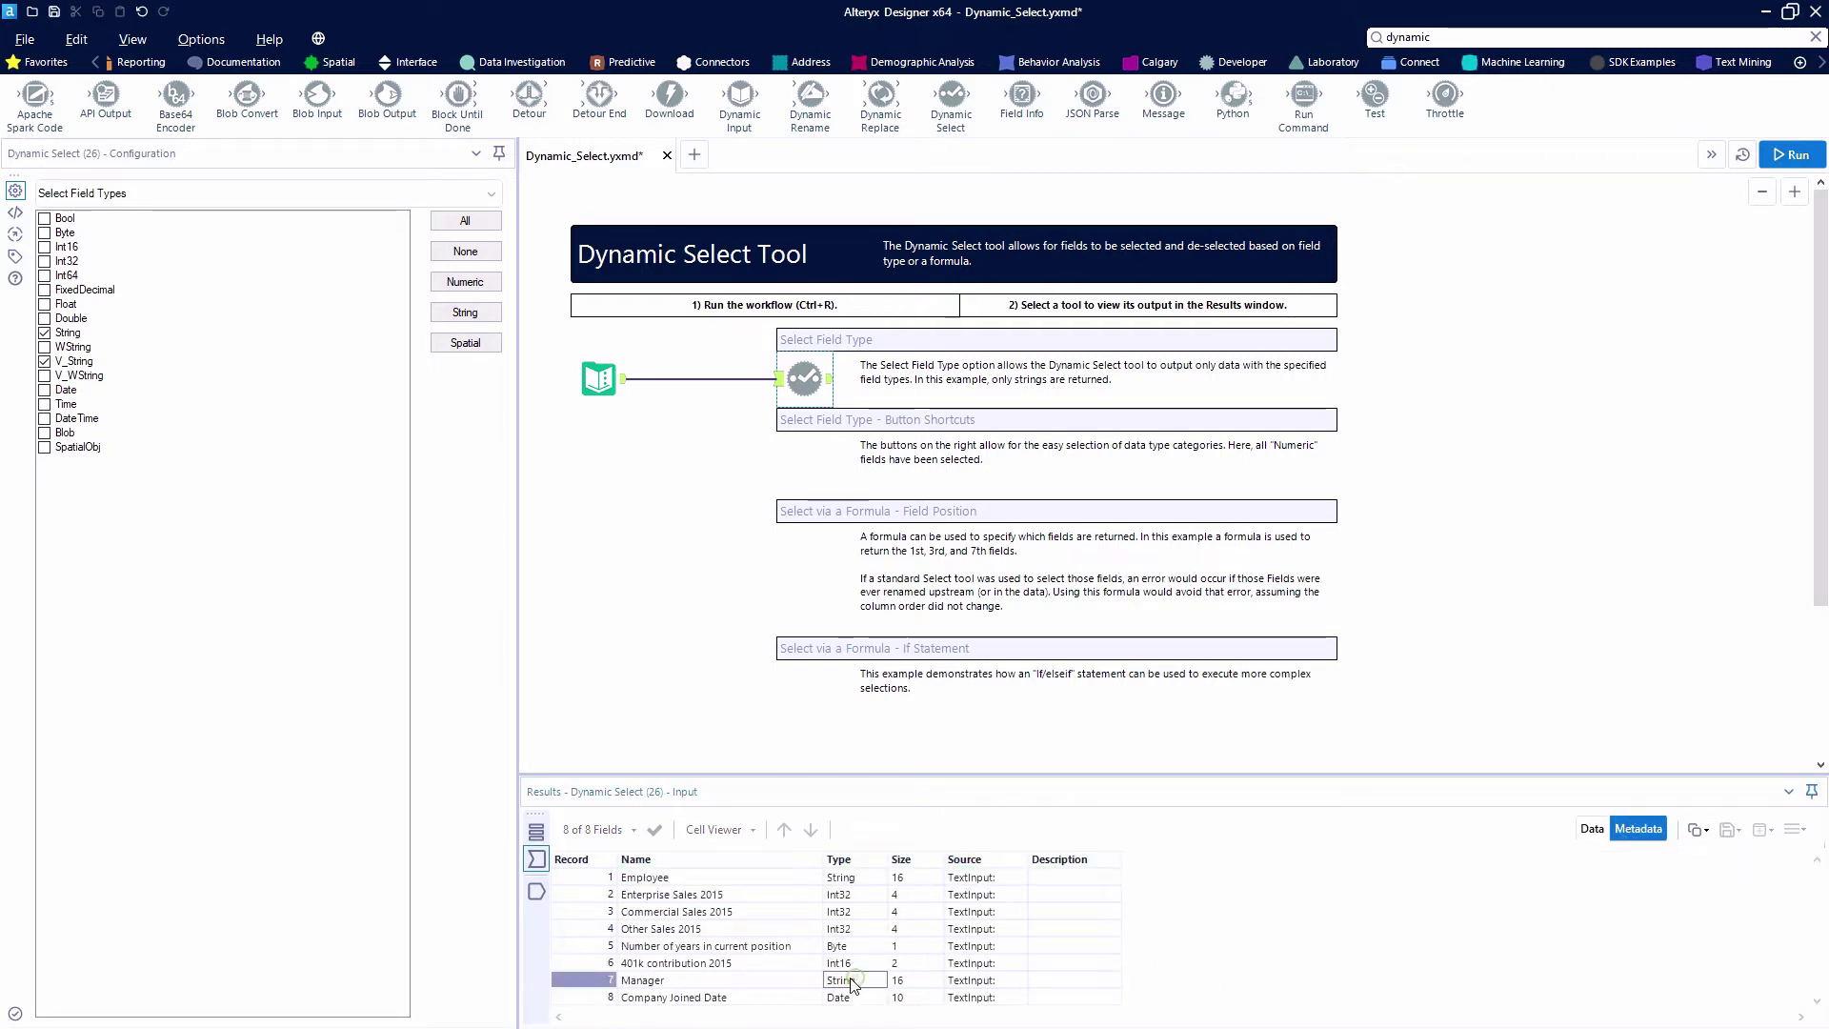
left_click(854, 878, "ctrl")
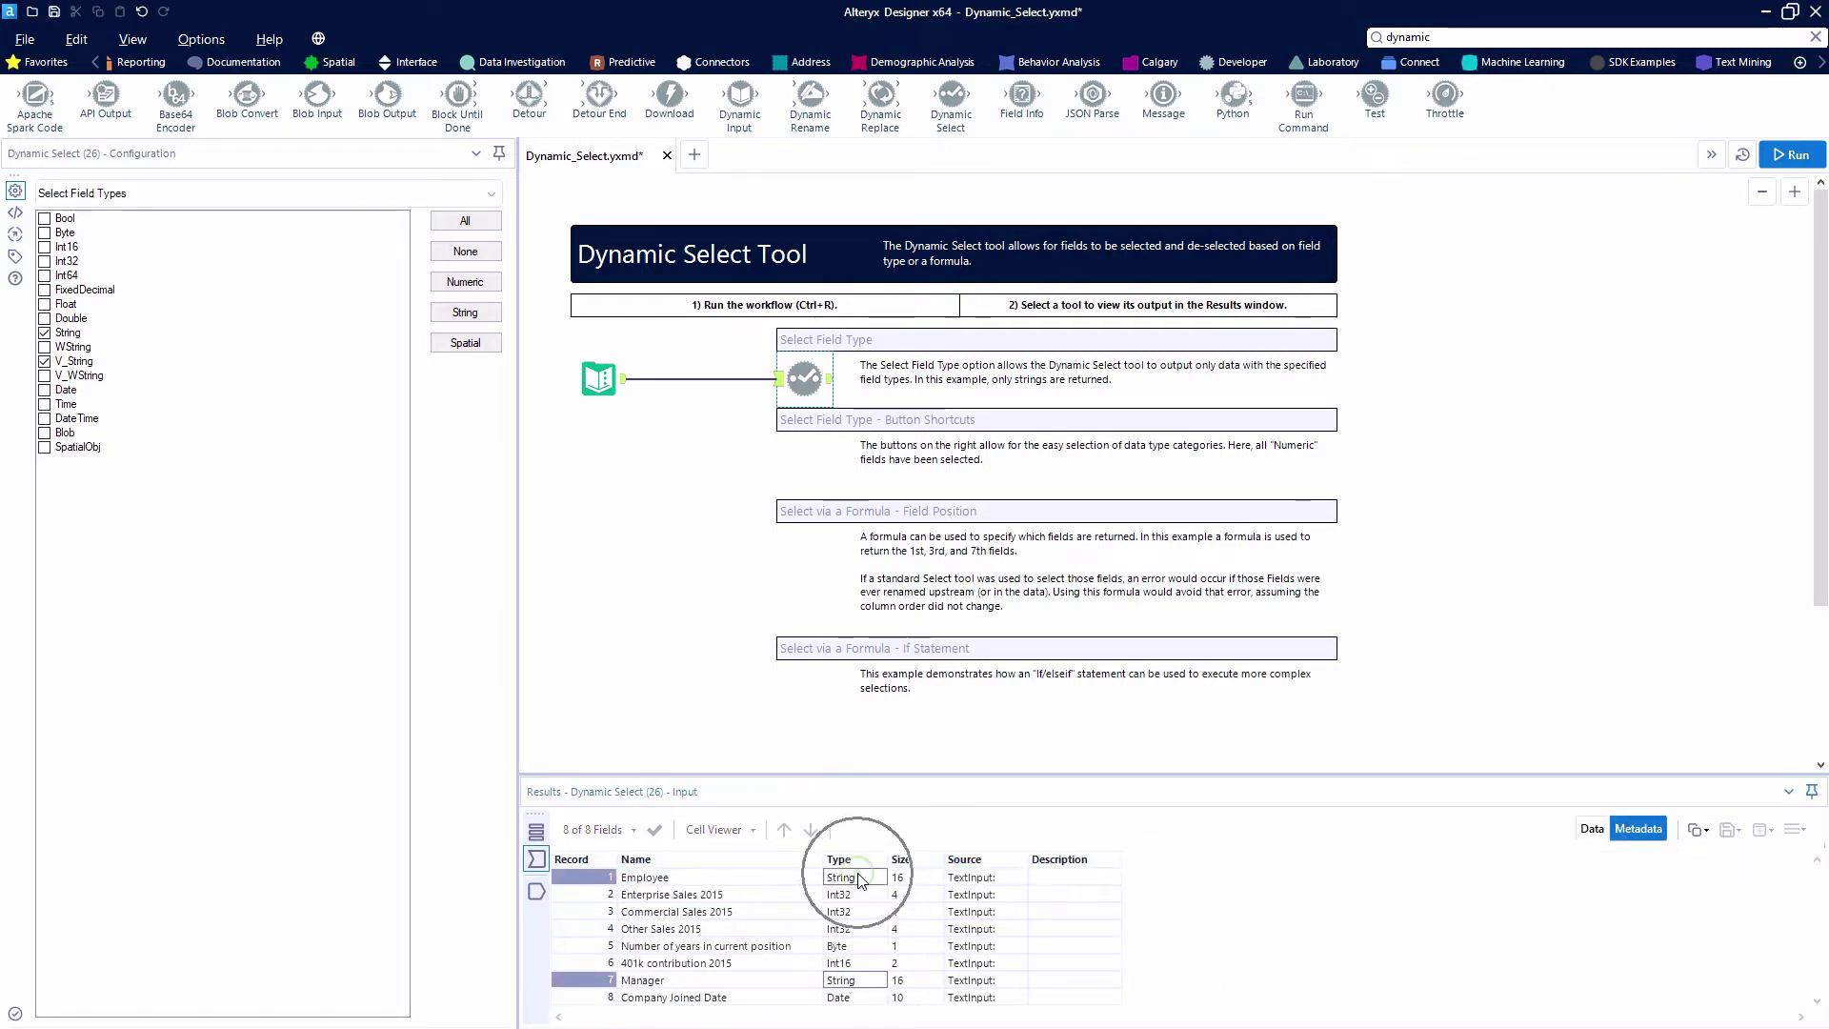
left_click(830, 379)
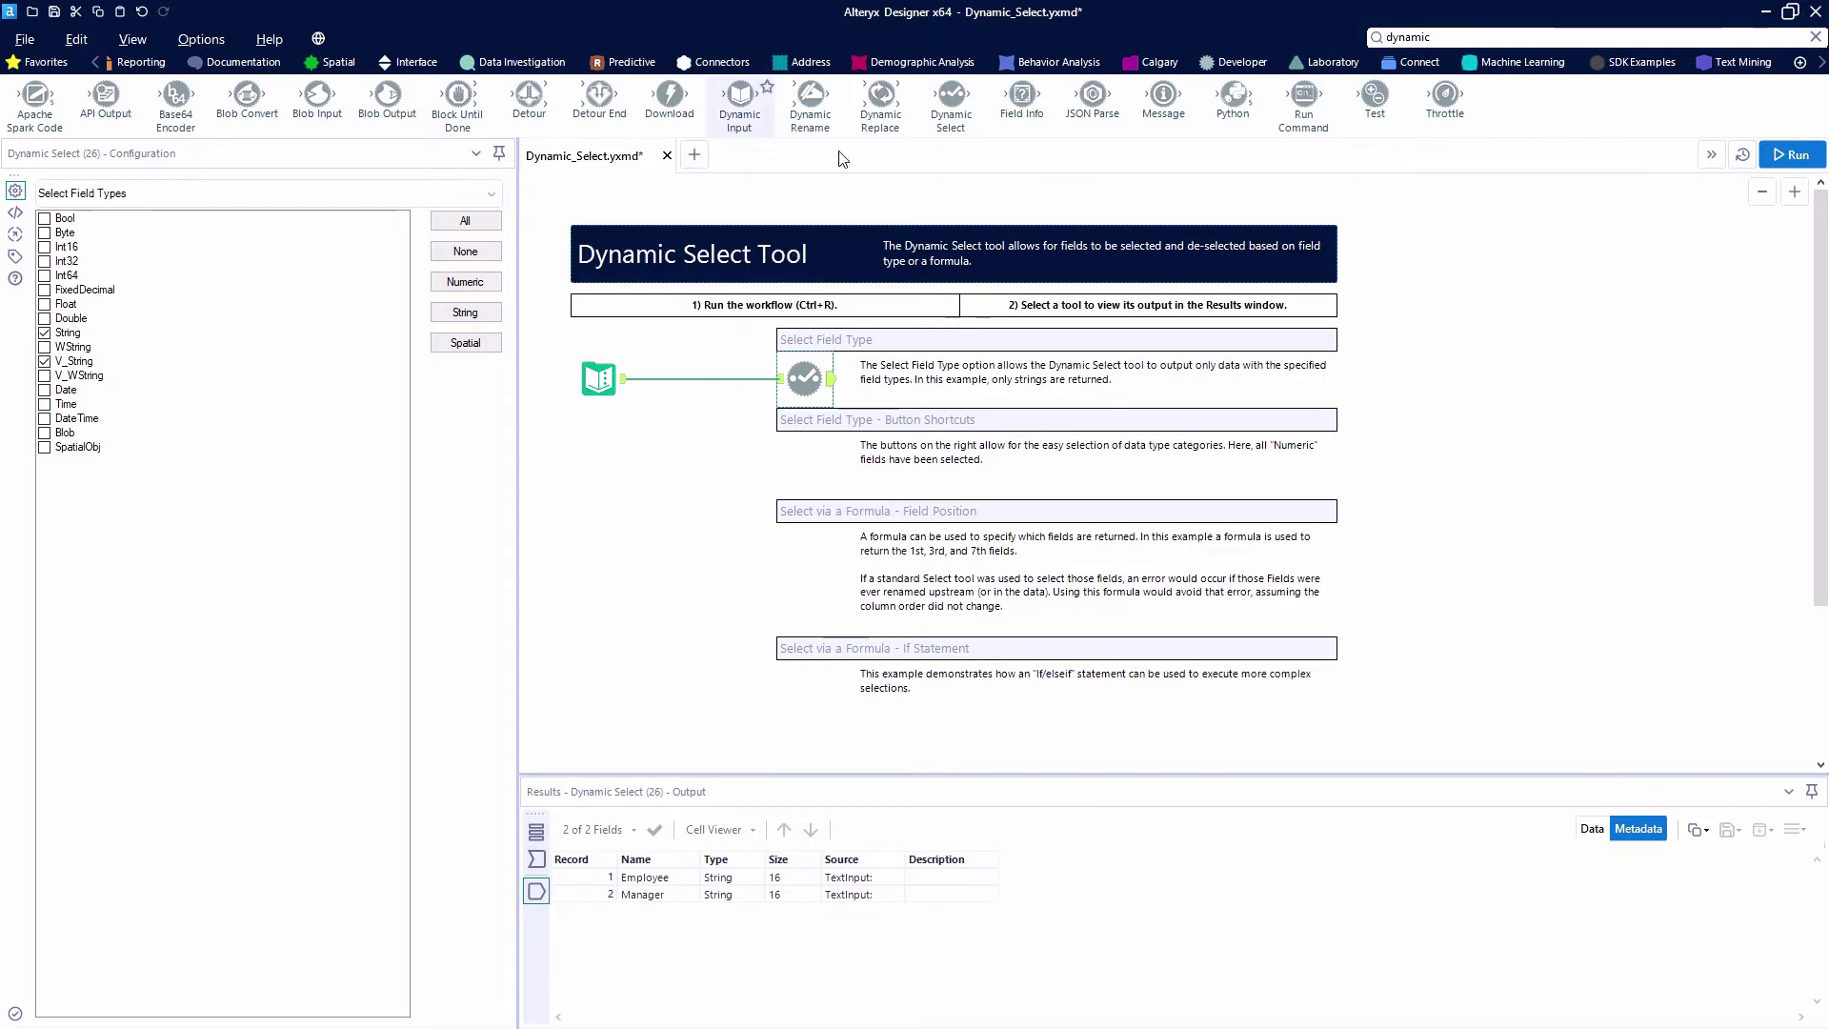
Add a second Dynamic Select beside the Button Shortcuts note, keep only Numeric fields, and run.
left_click_drag(952, 88, 791, 458)
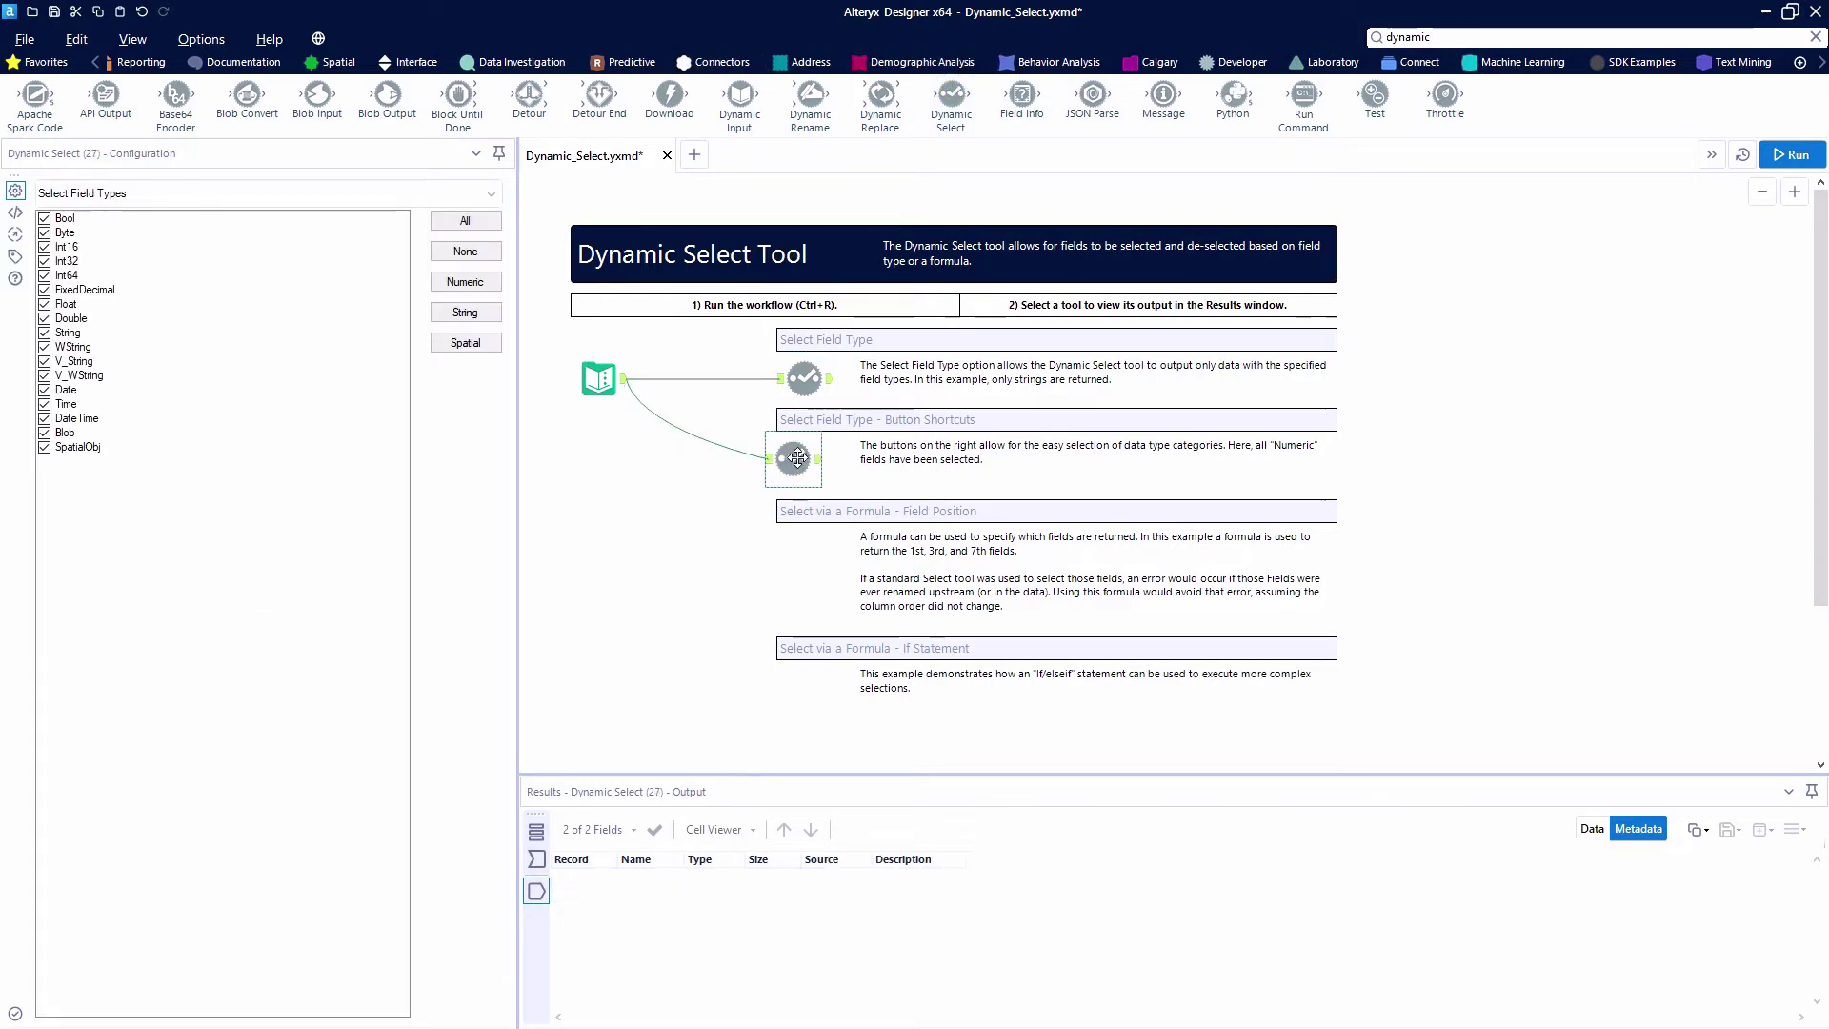
left_click(475, 283)
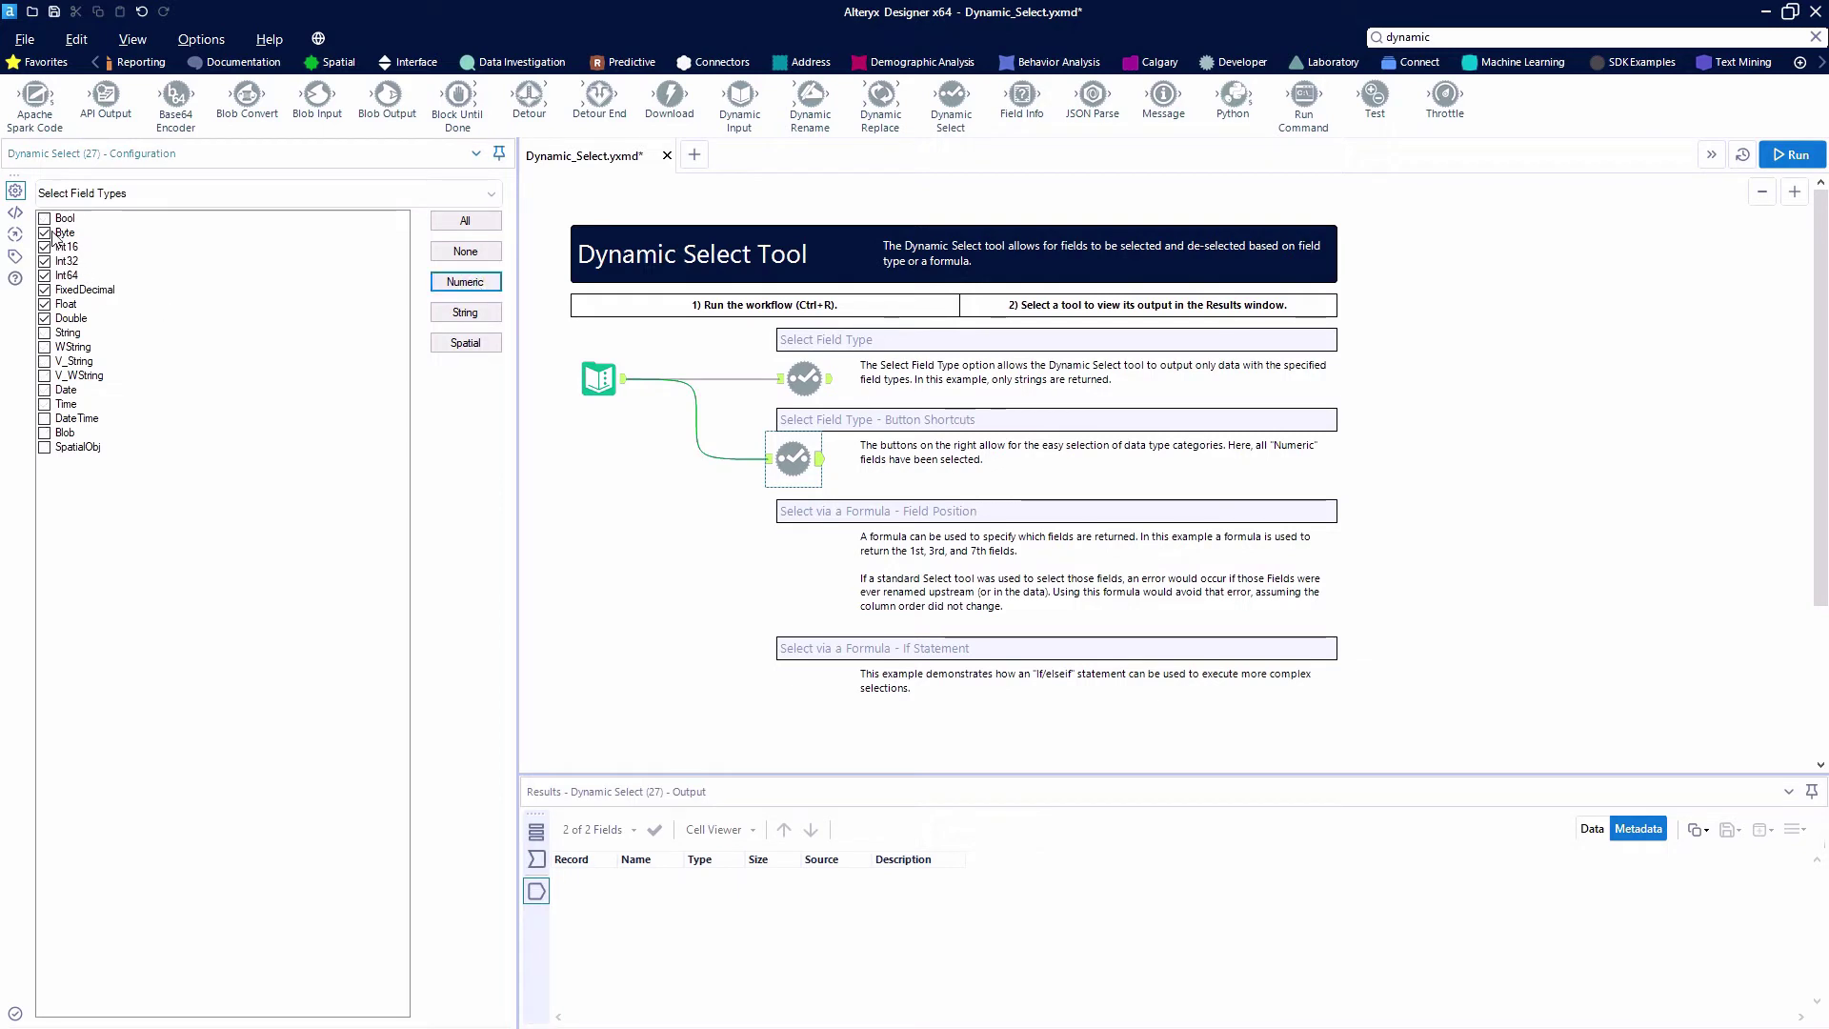
left_click(1790, 155)
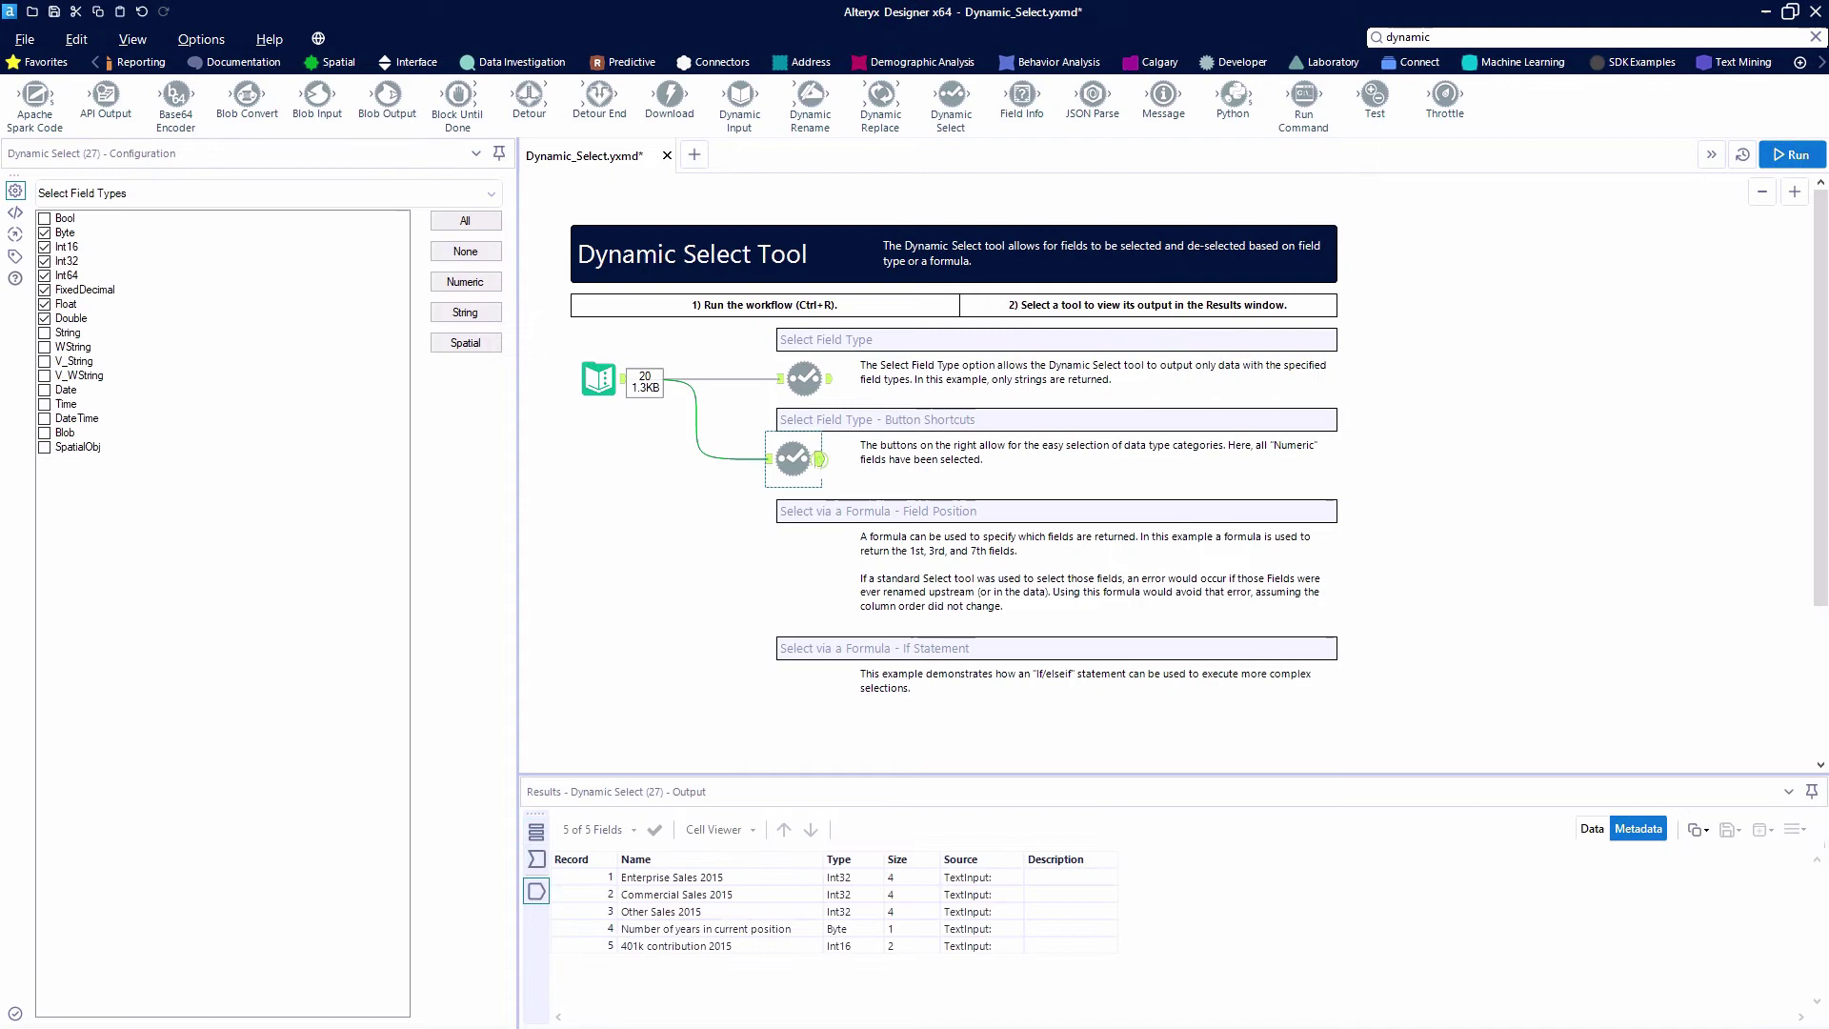
Check the 5-of-8 numeric output against the input, and place a third Dynamic Select by the Field Position note.
left_click(853, 860)
left_click(1592, 829)
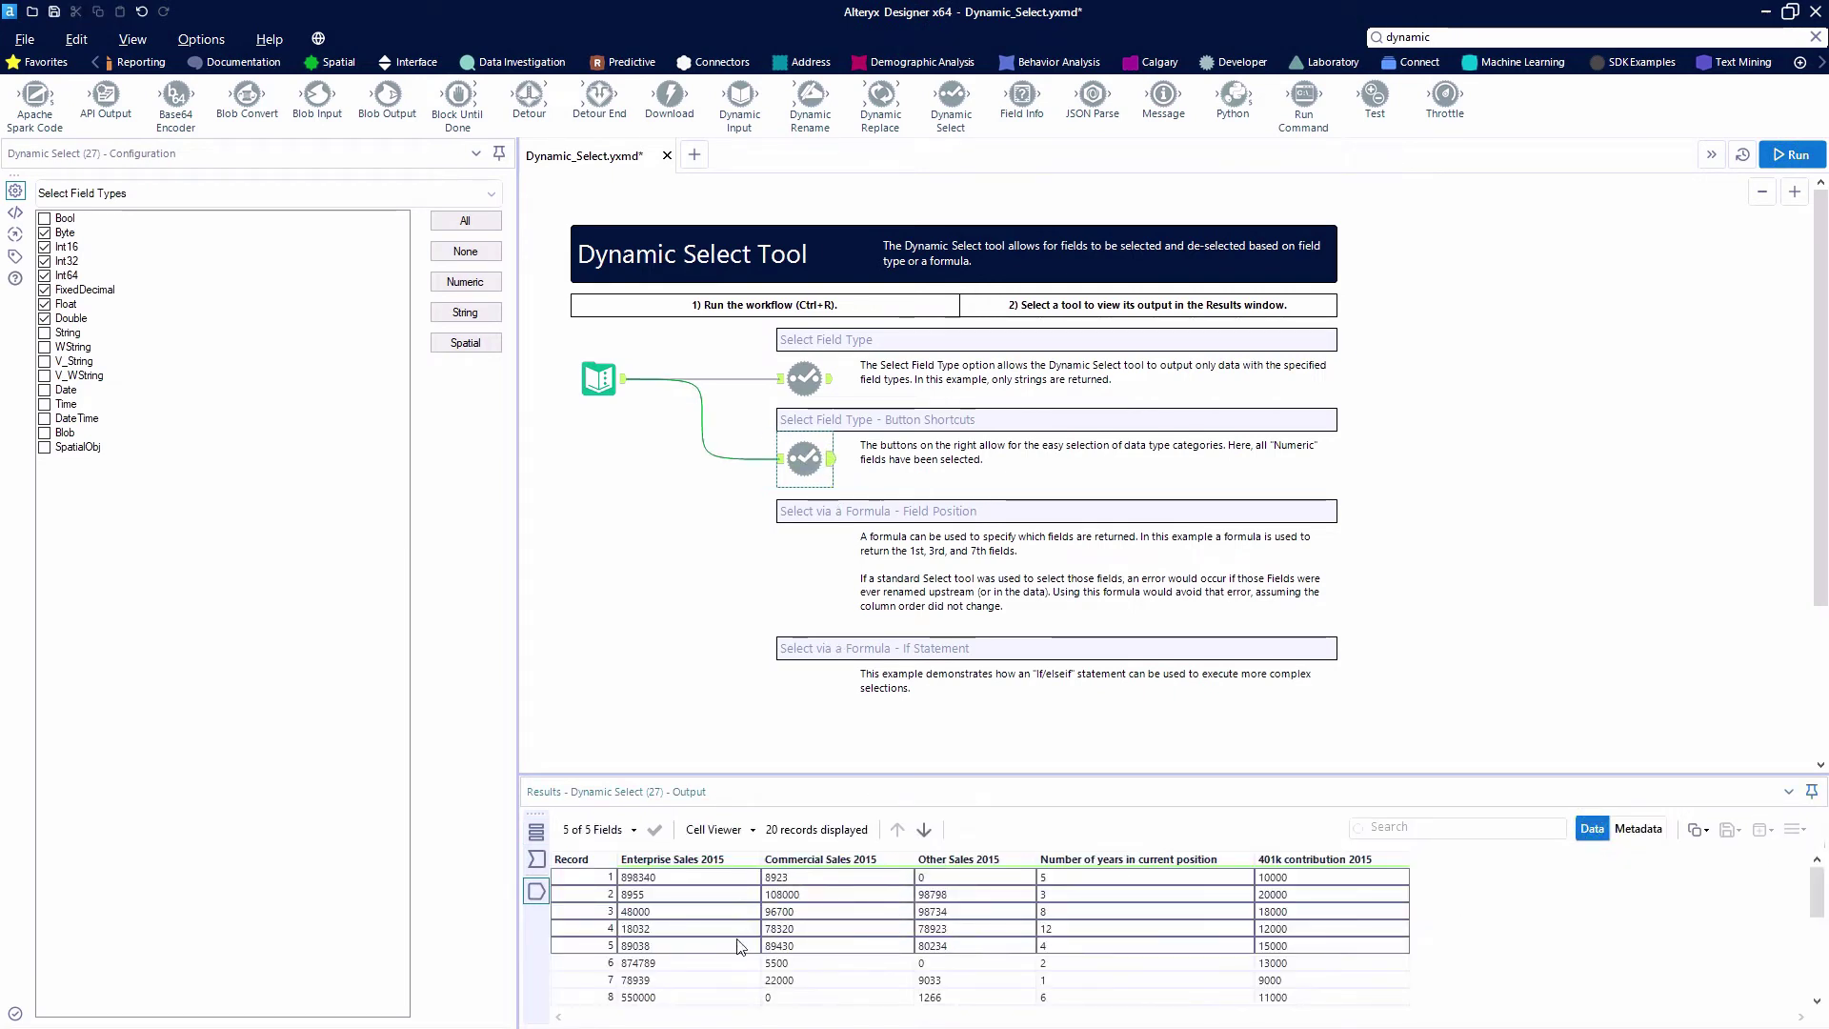
left_click(739, 944)
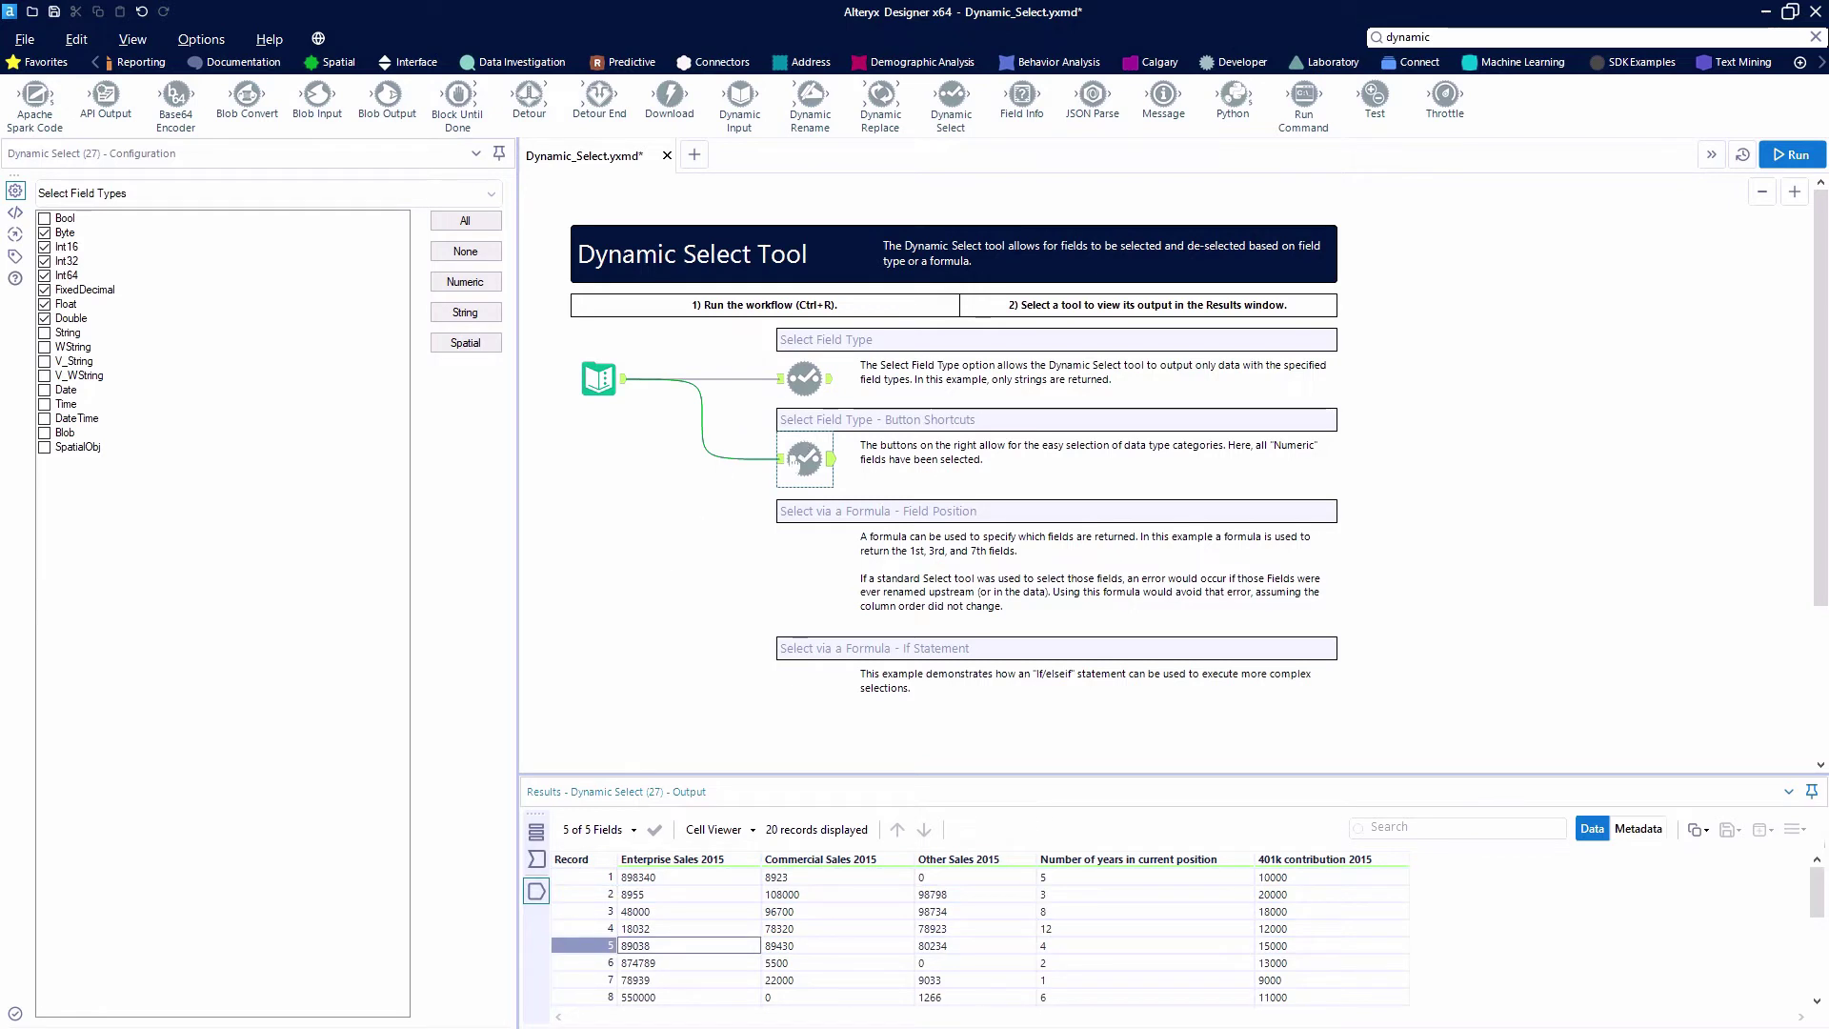
left_click(783, 458)
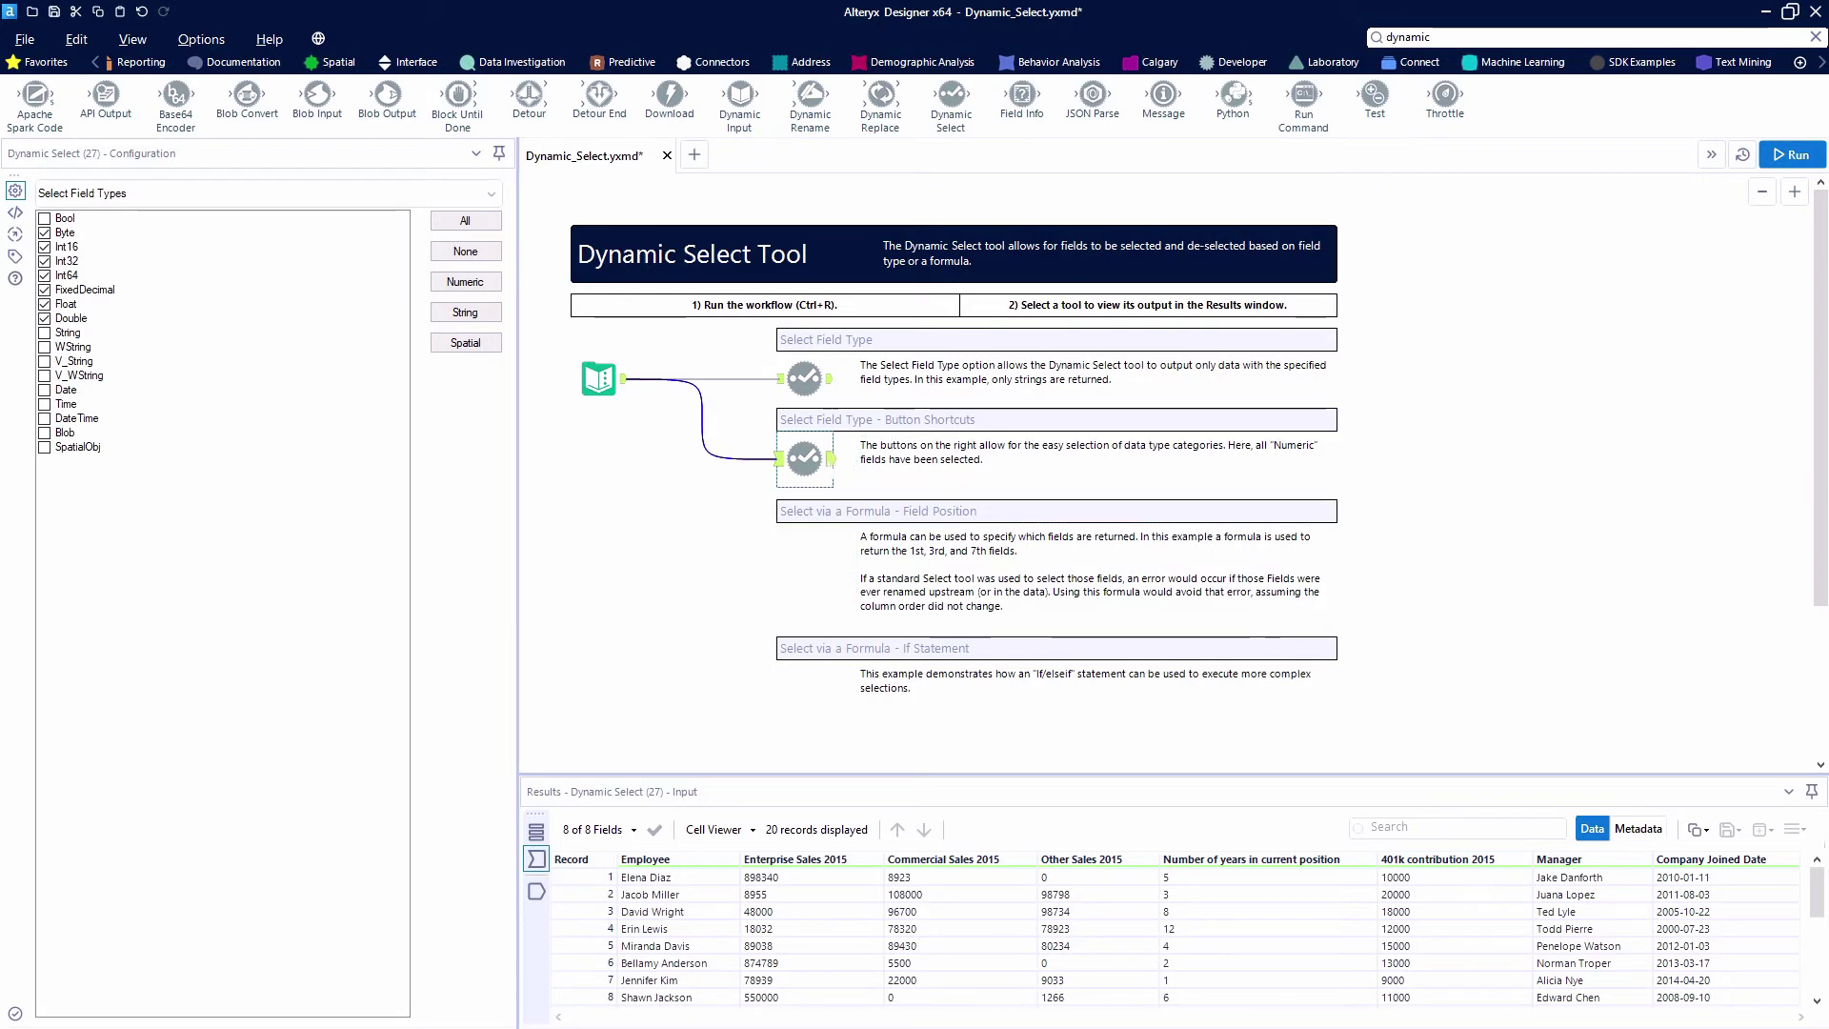
left_click(830, 460)
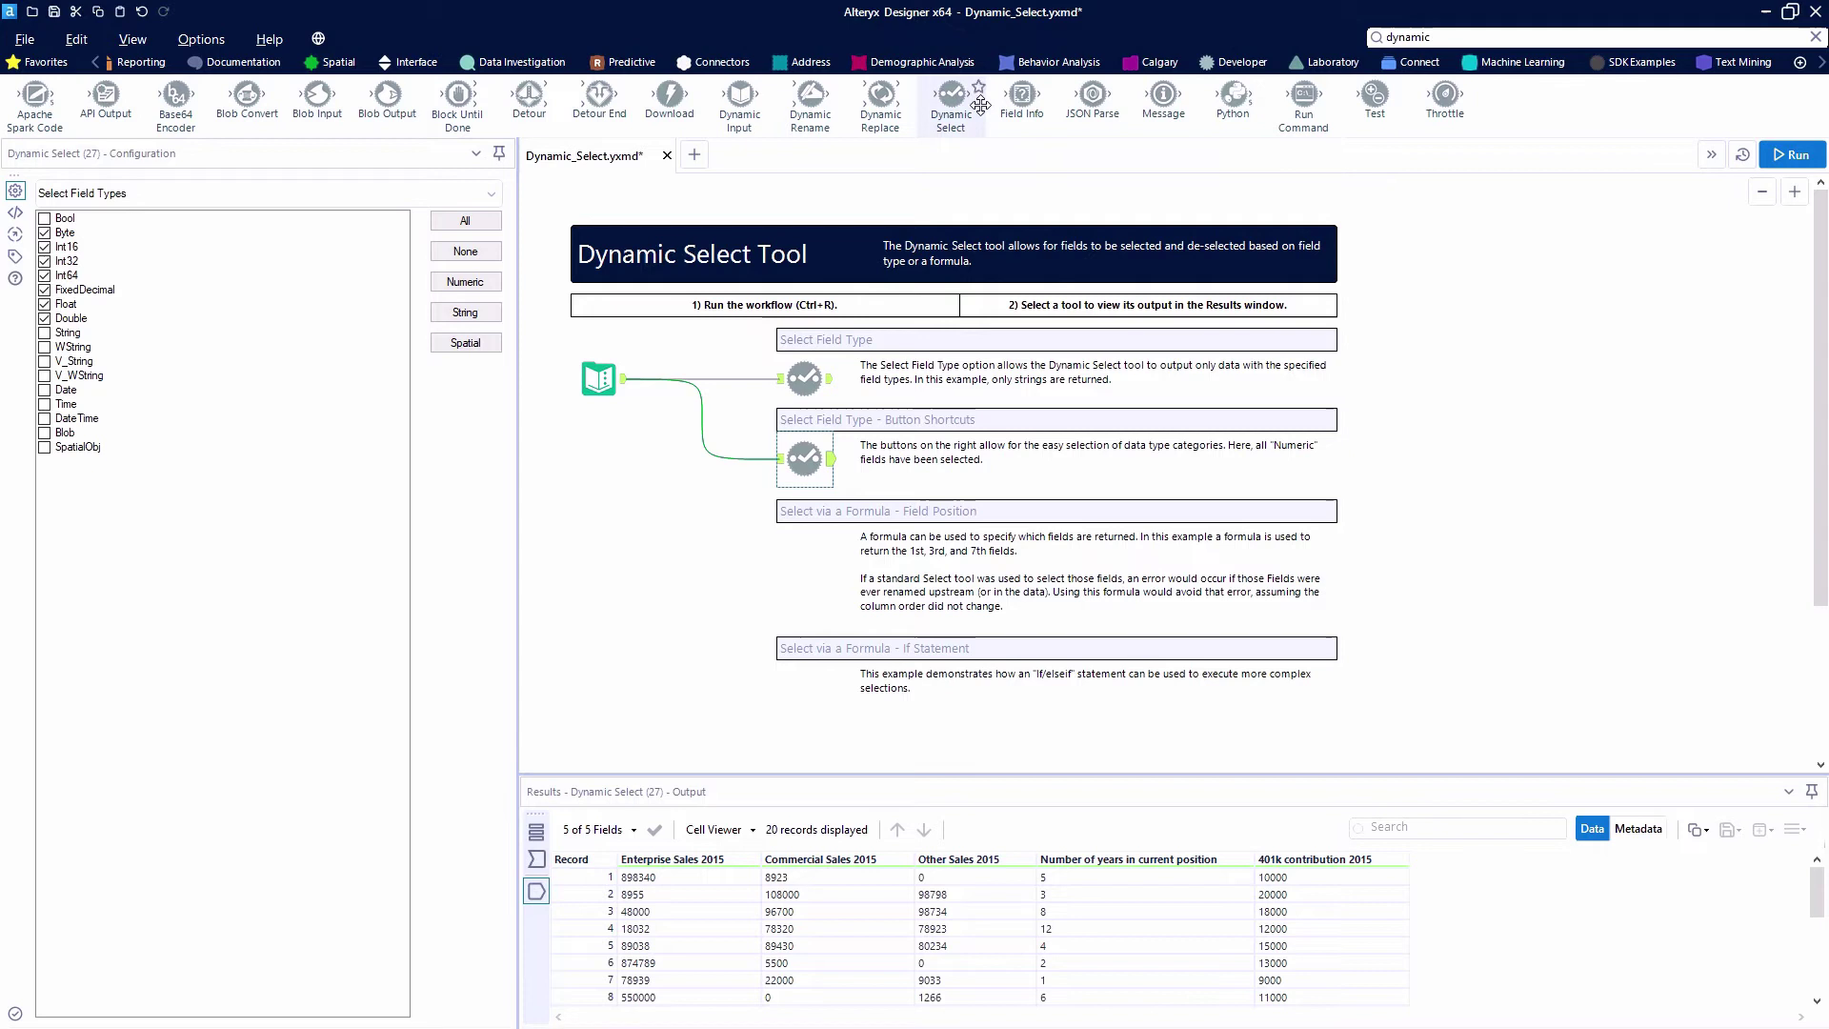
left_click_drag(951, 95, 805, 580)
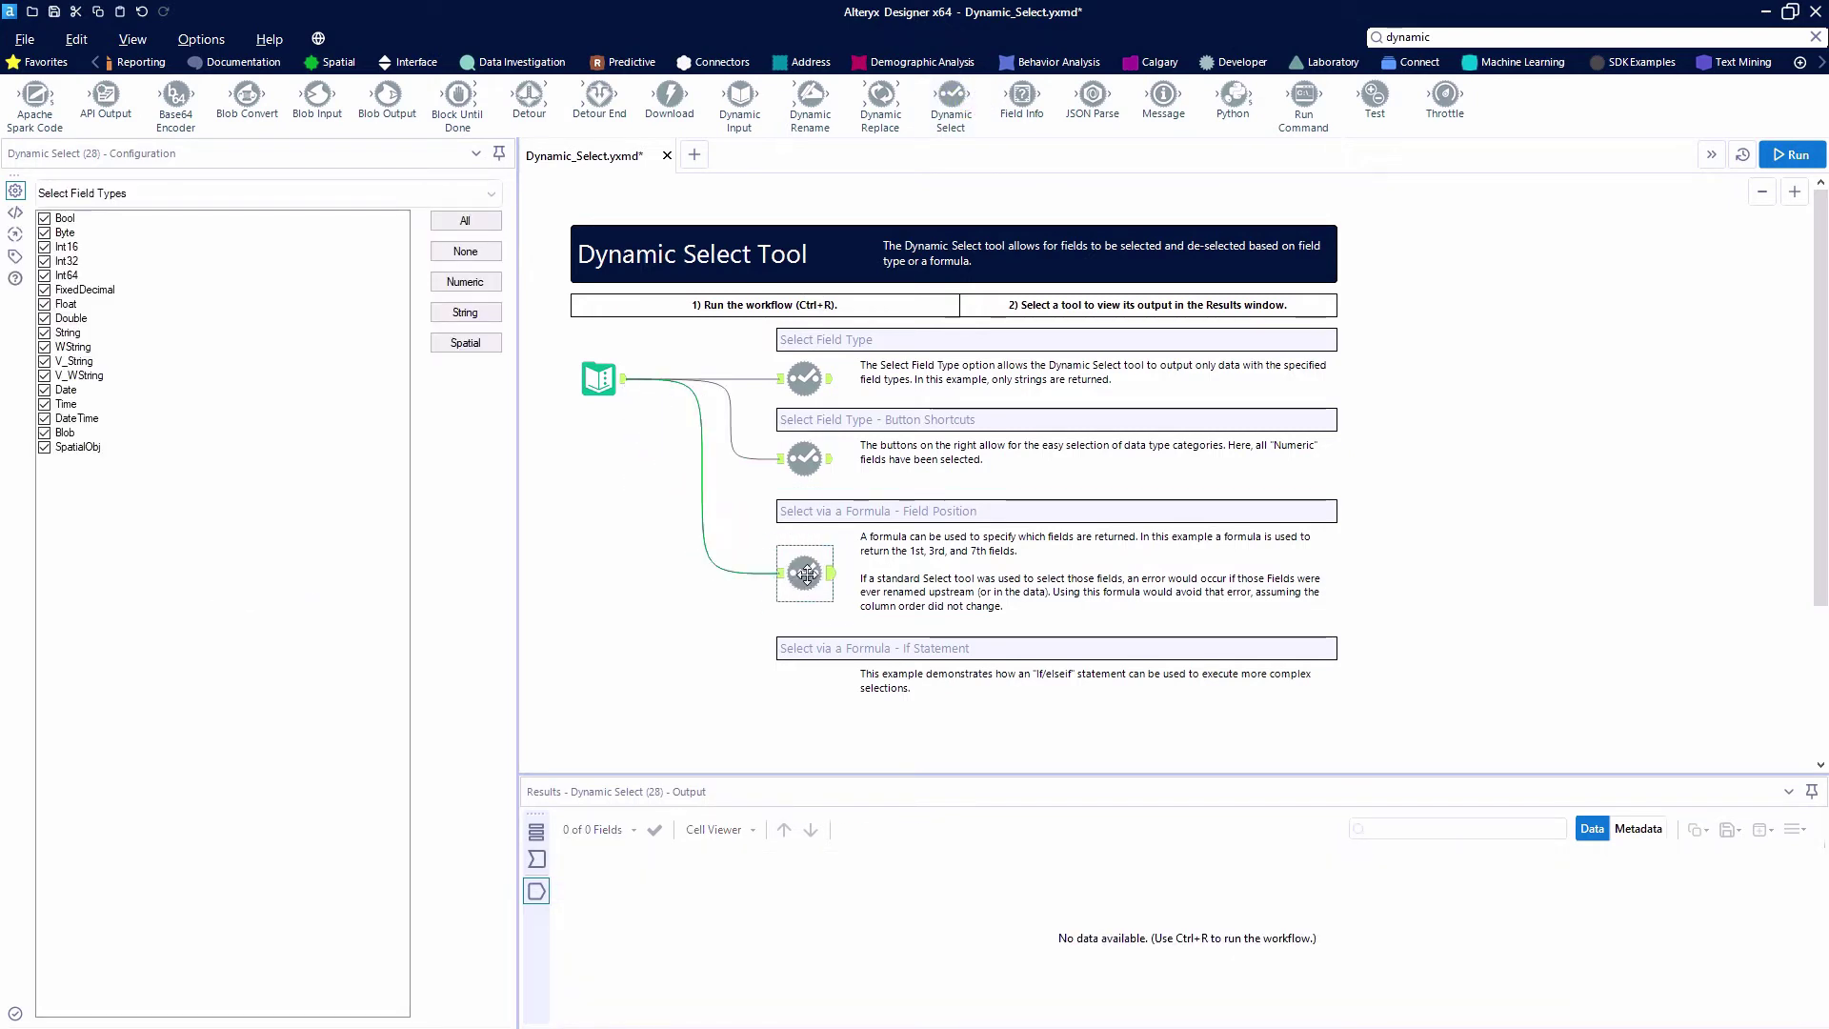
Switch the third Dynamic Select to Select via a Formula with [FieldNumber] = 1 and run.
left_click(278, 200)
left_click(112, 235)
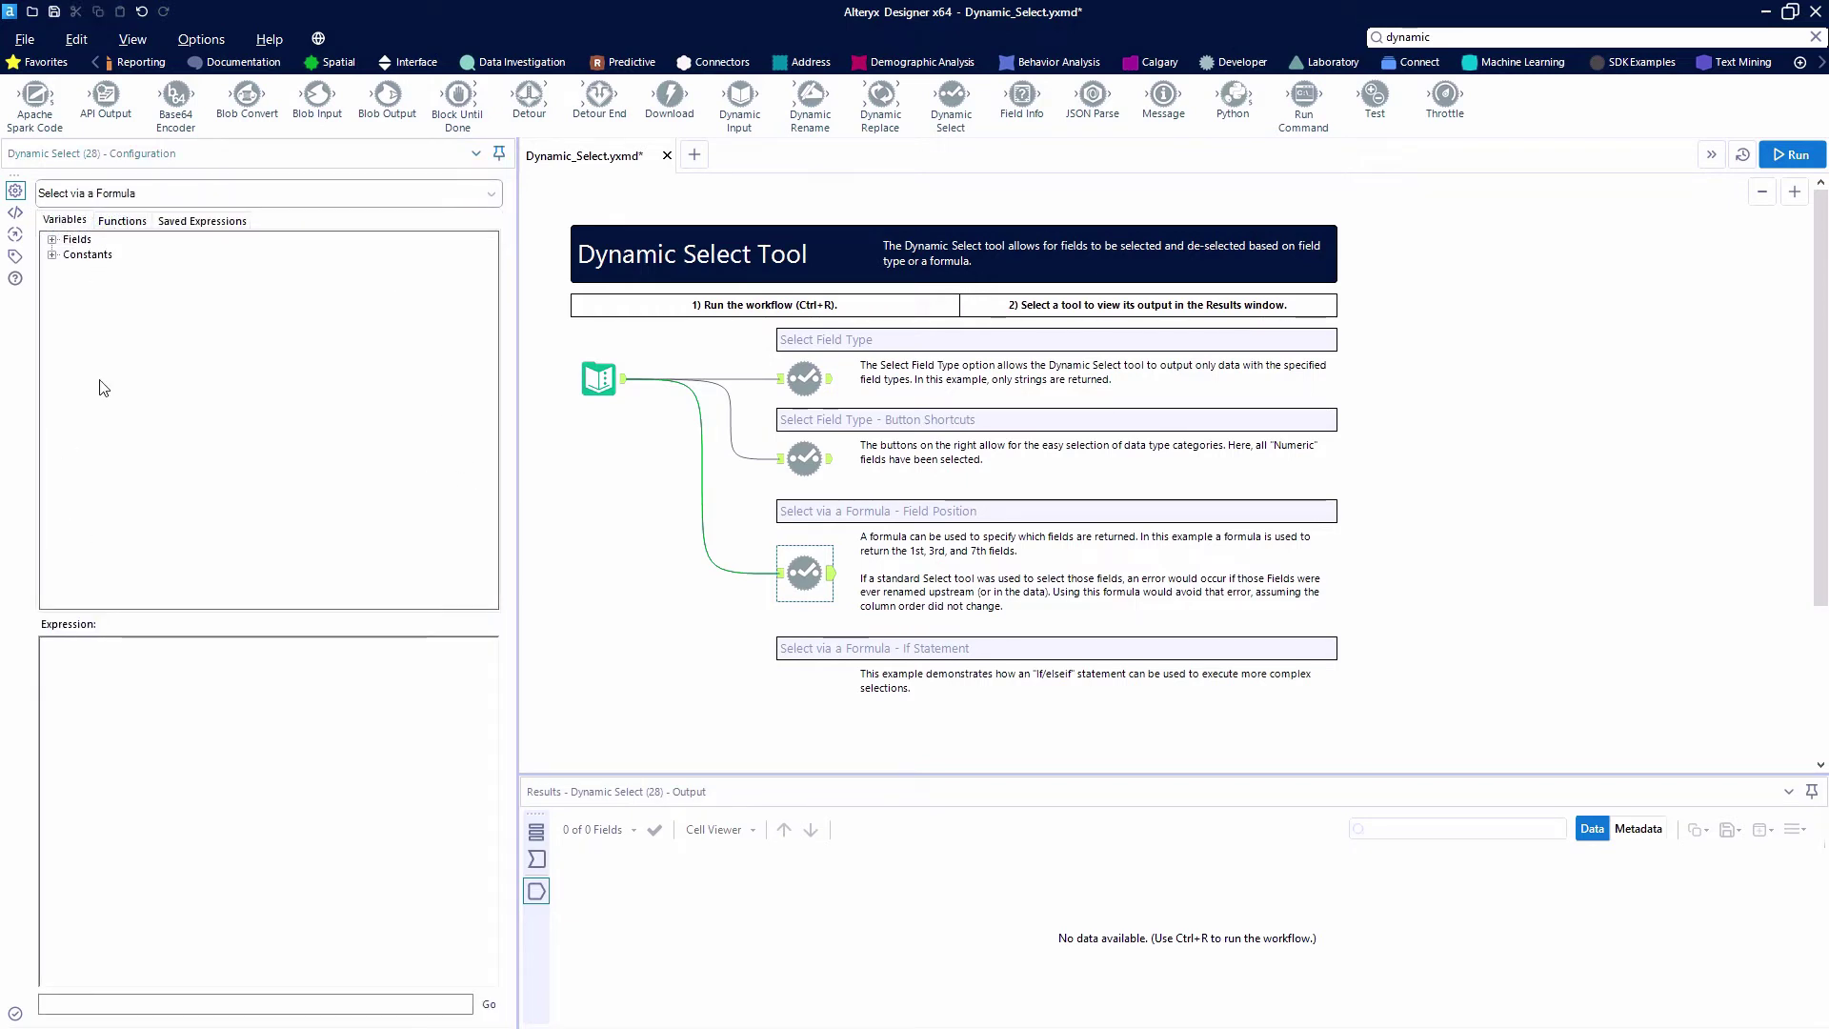
left_click(52, 254)
left_click(52, 239)
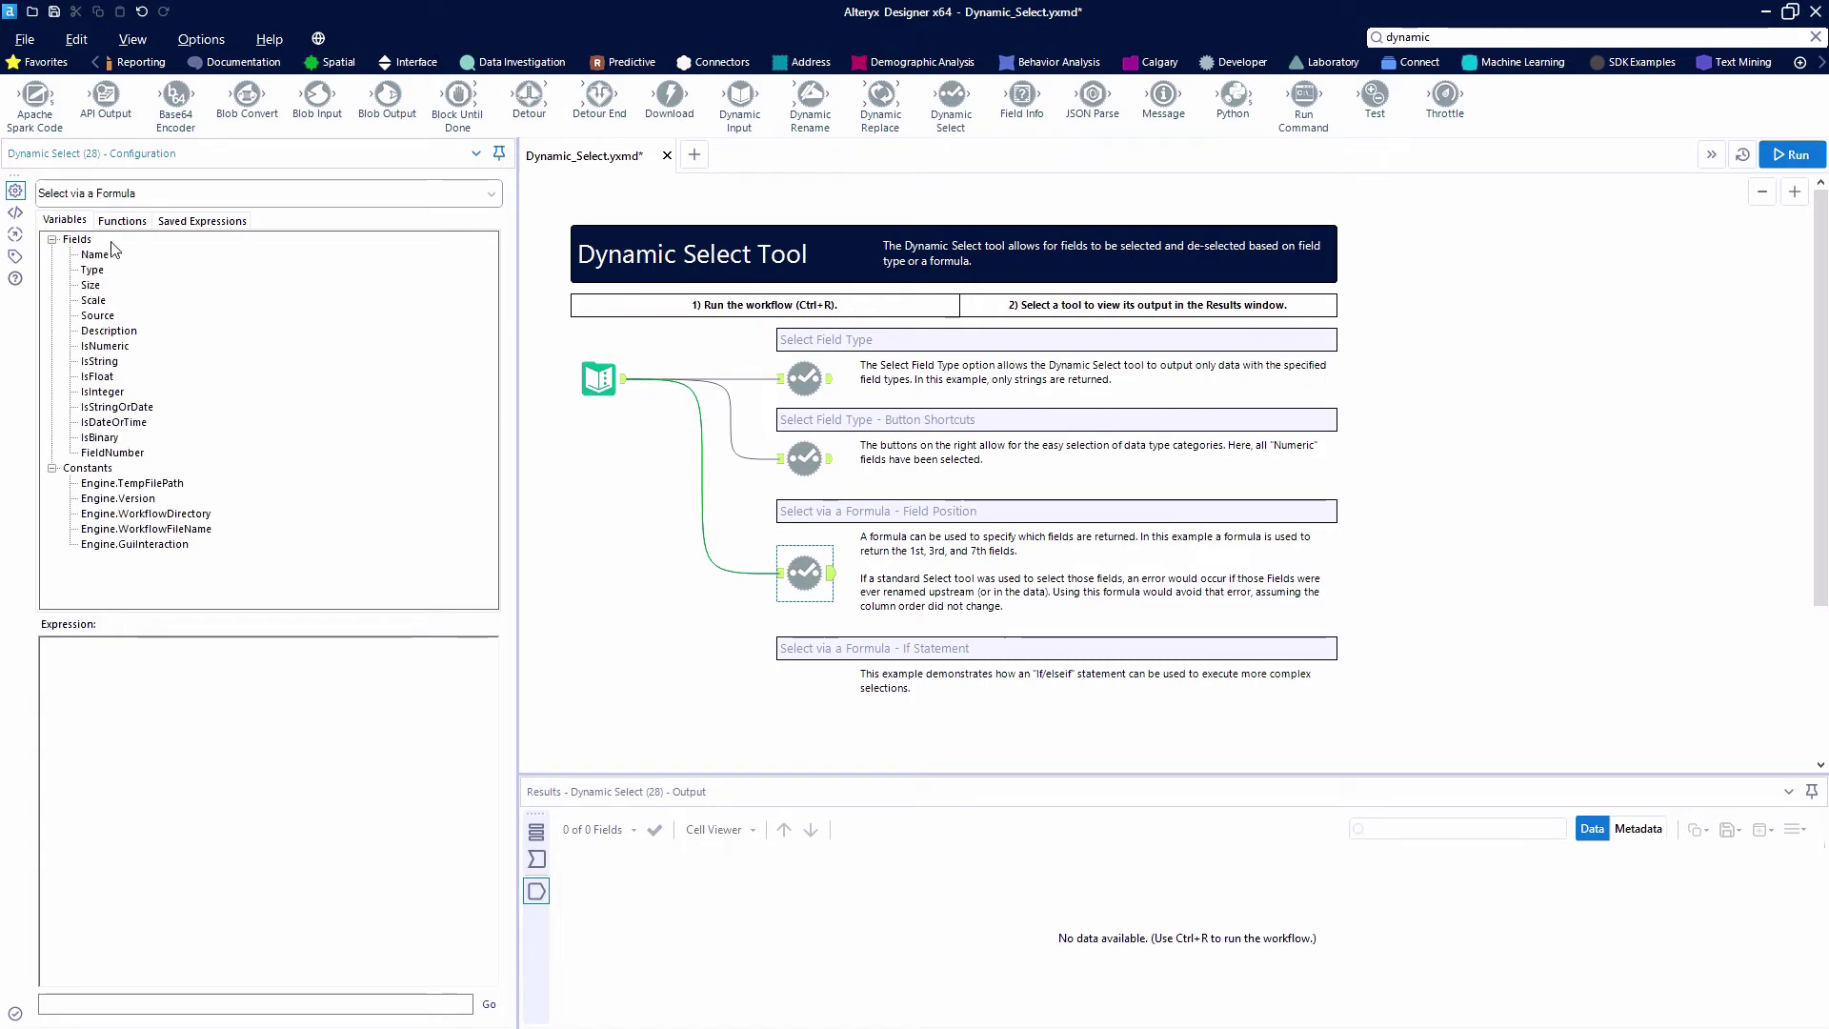
double_click(114, 454)
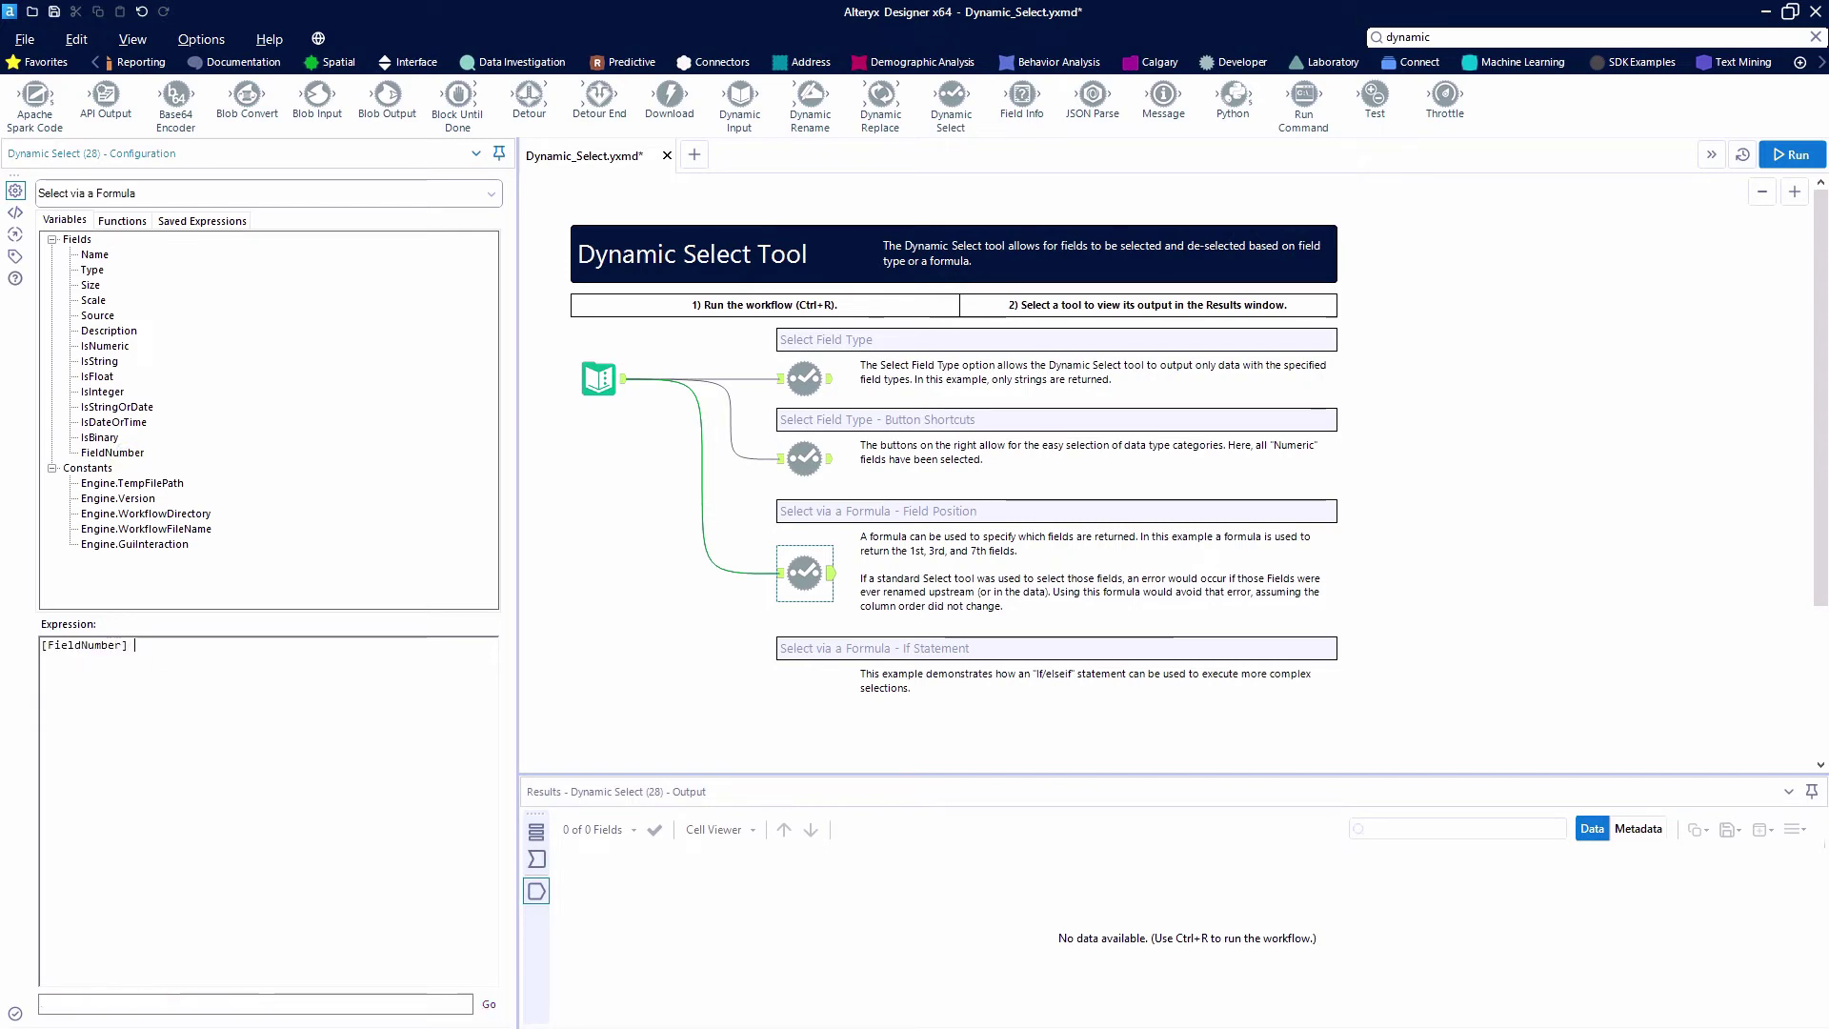
type("=1")
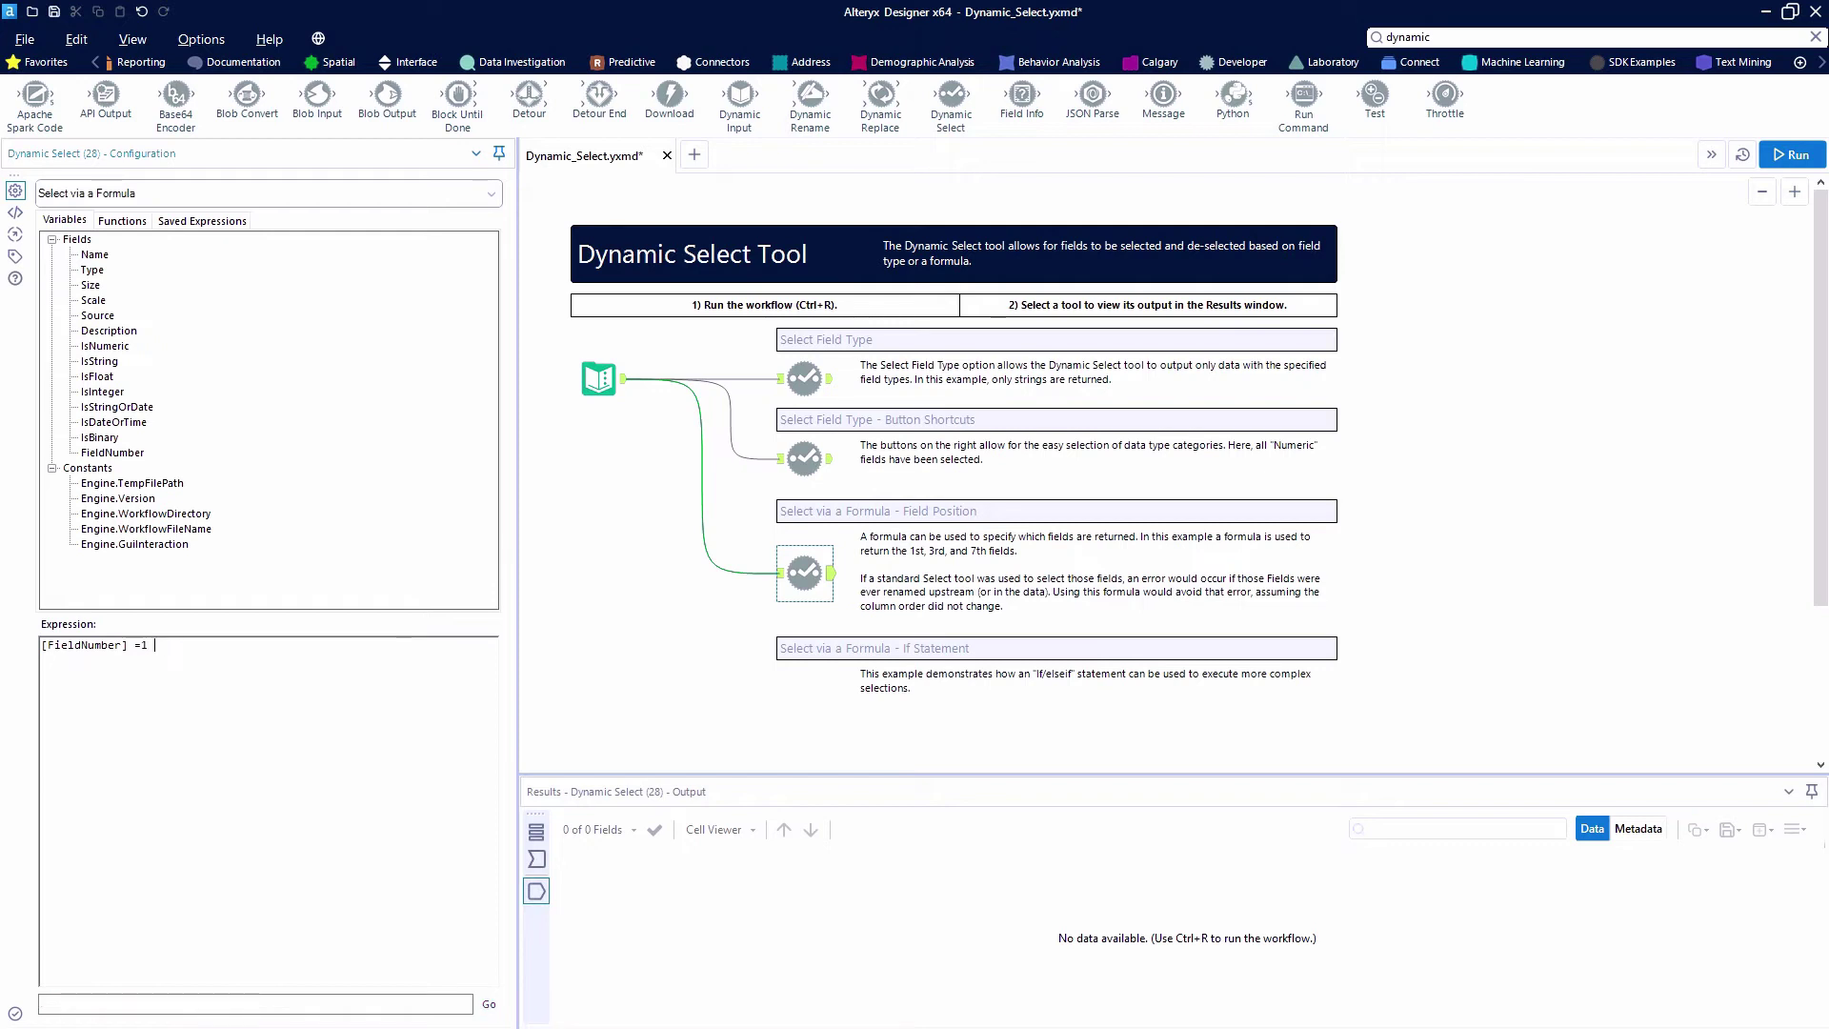
key("BackSpace")
type("1")
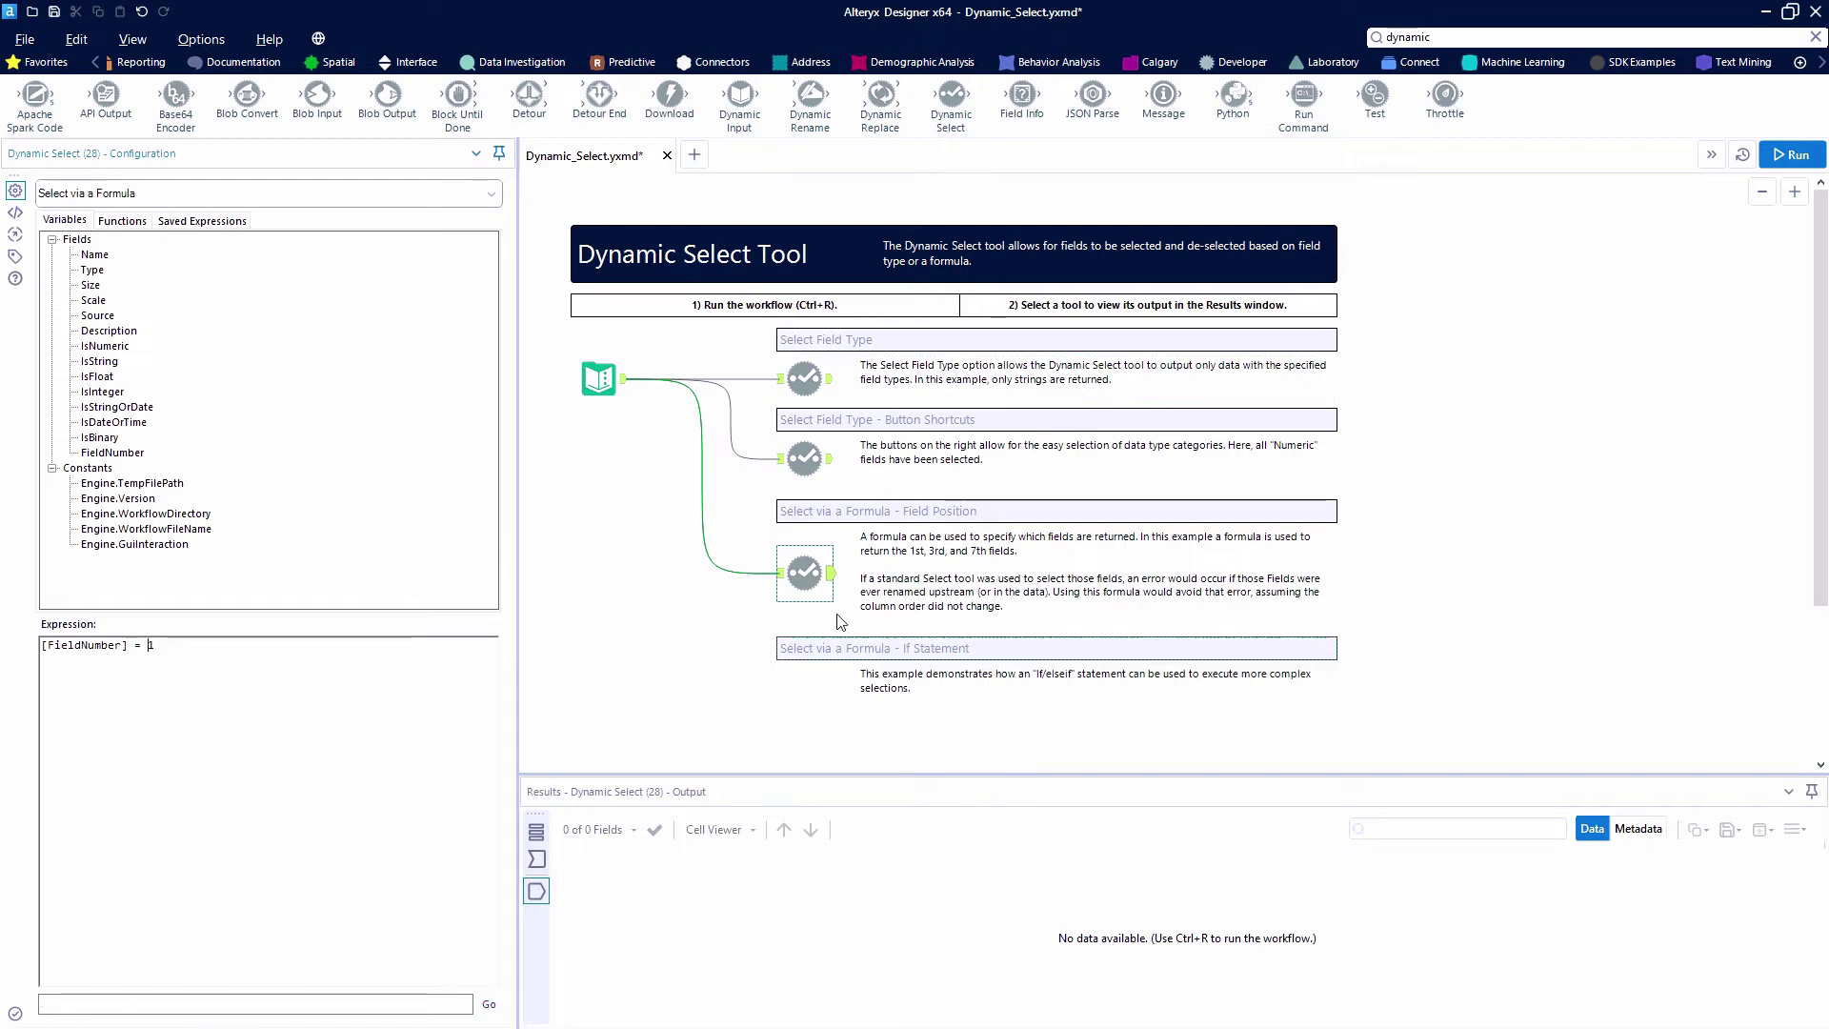
key("ctrl+r")
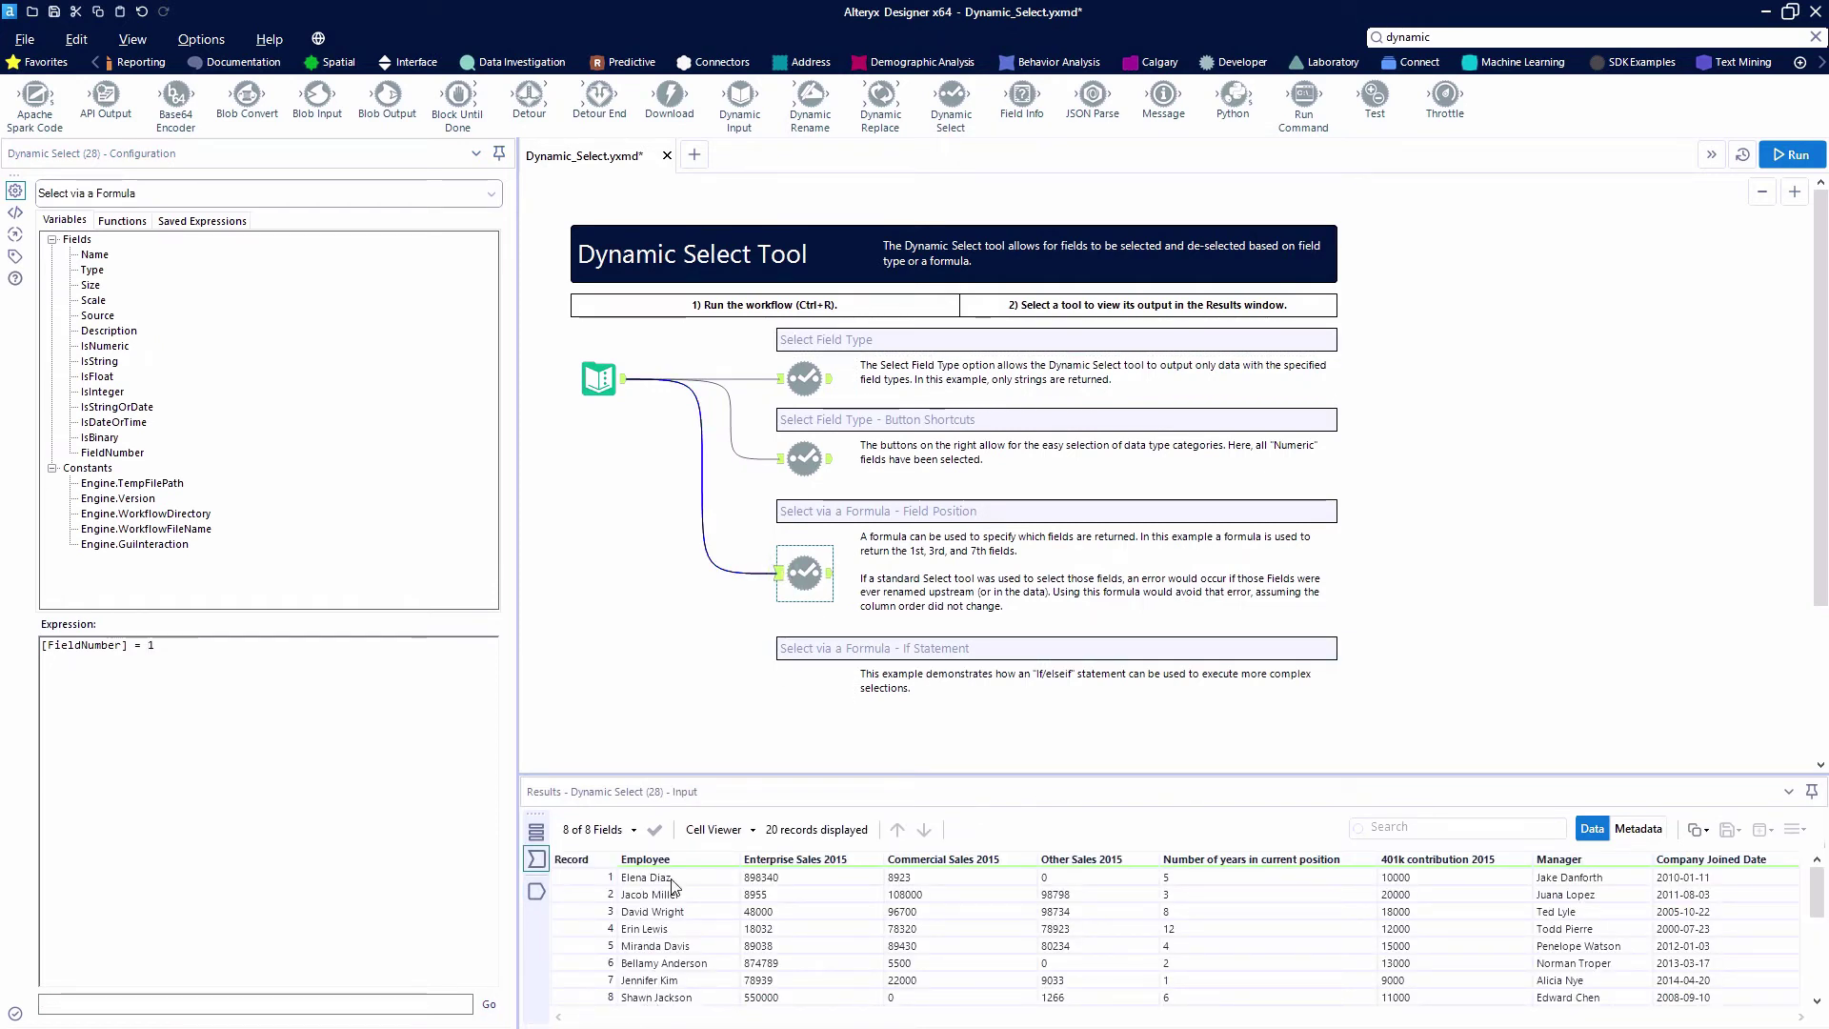
left_click(1792, 154)
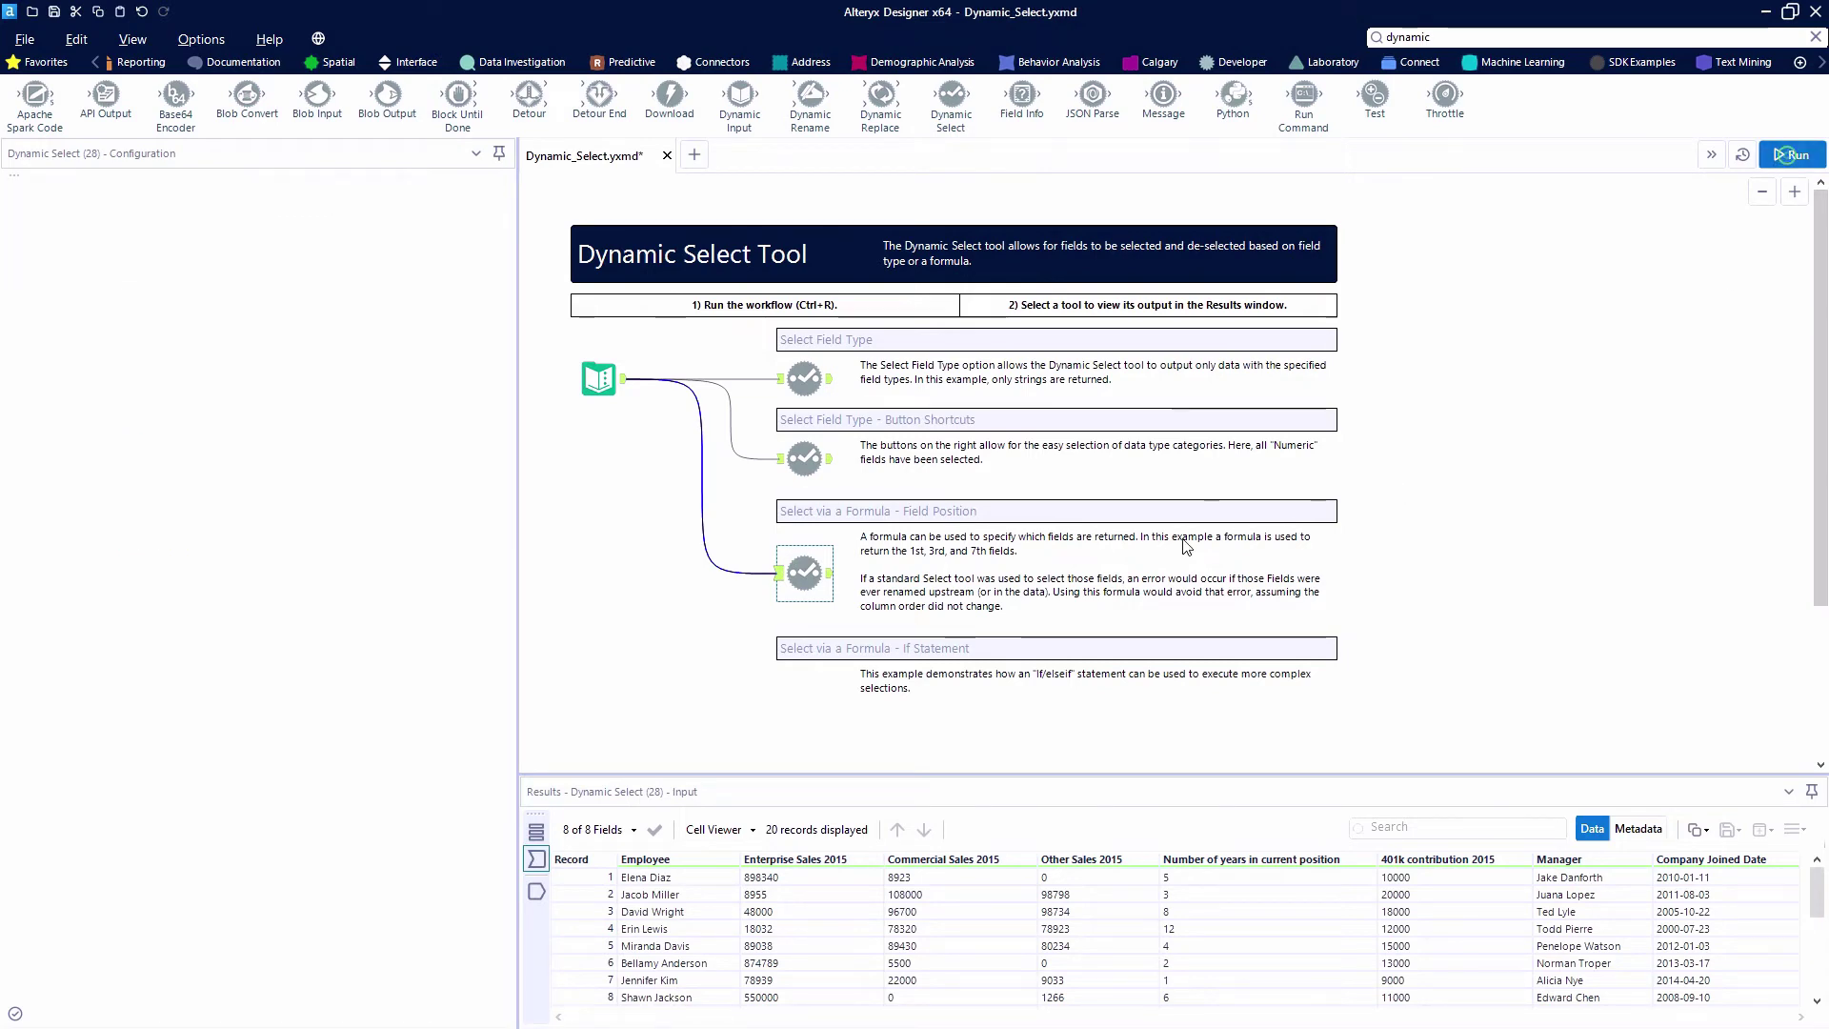
Extend the expression with 'or [FieldNumber] =' conditions for field numbers 3 and 7.
left_click(831, 572)
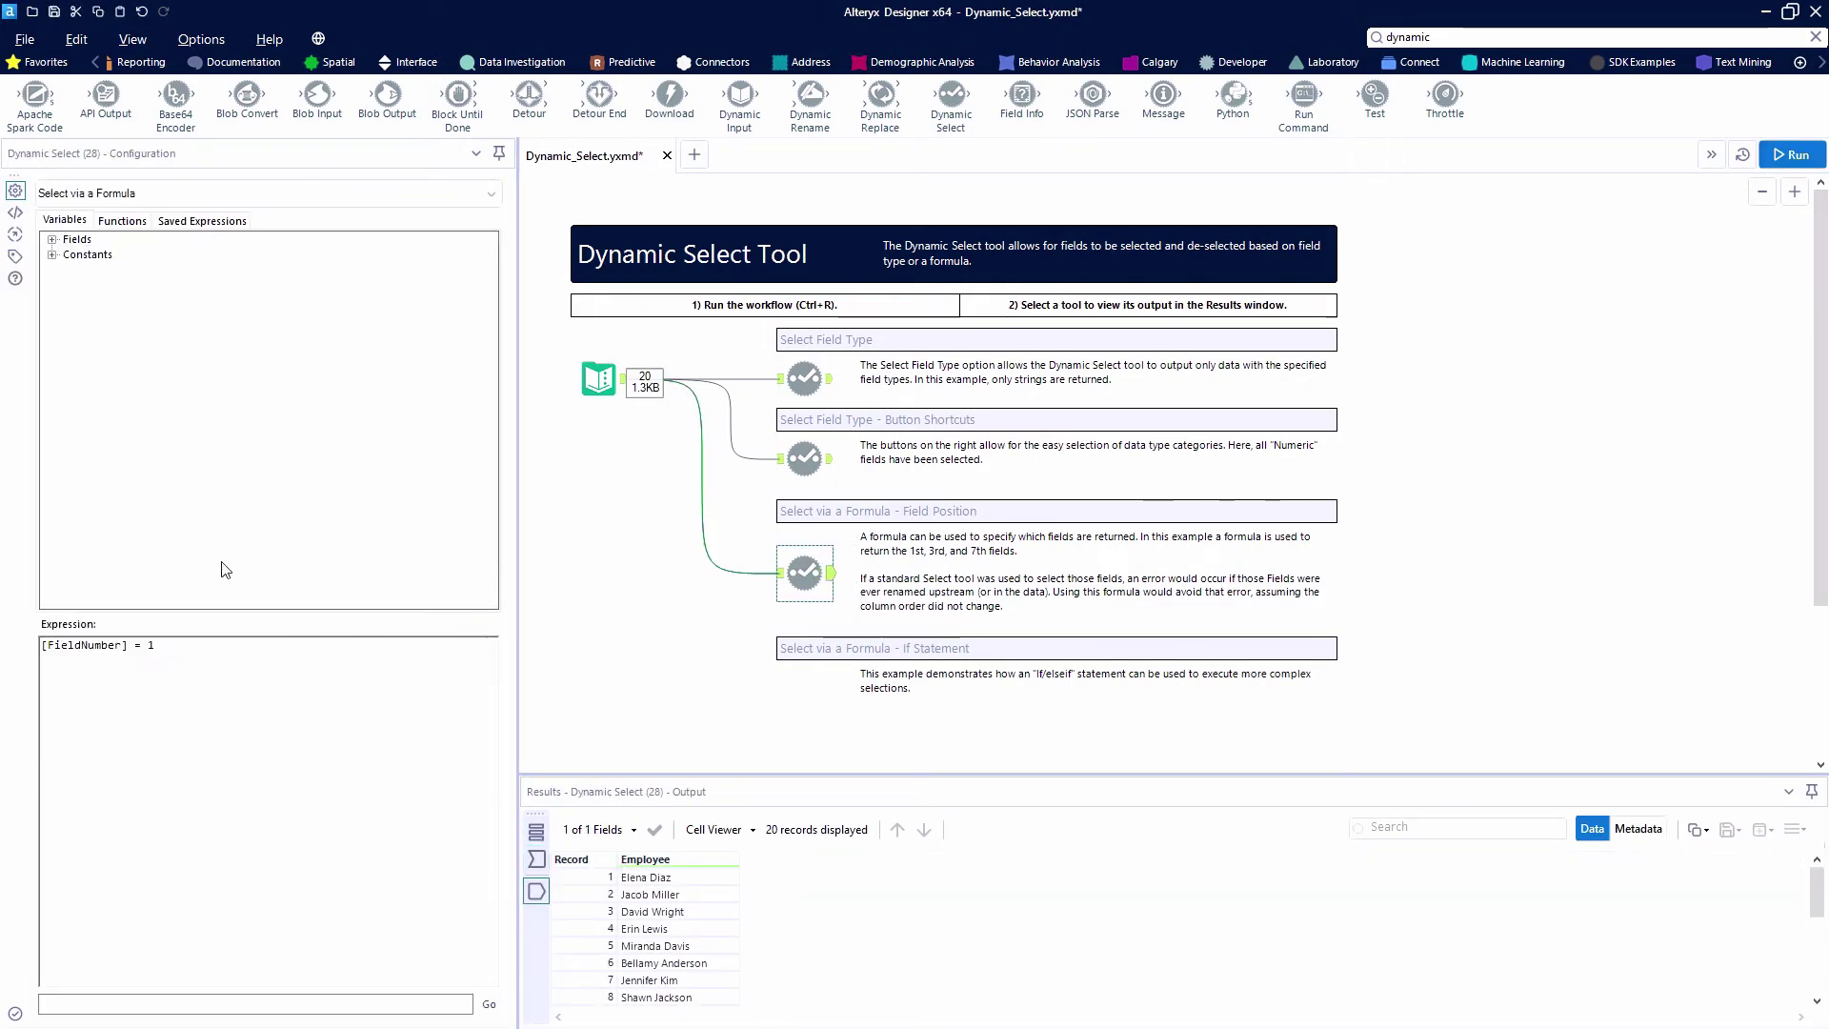
key("ctrl+shift+Left")
key("ctrl+shift+Left")
key("ctrl+shift+Left")
key("ctrl+shift+Left")
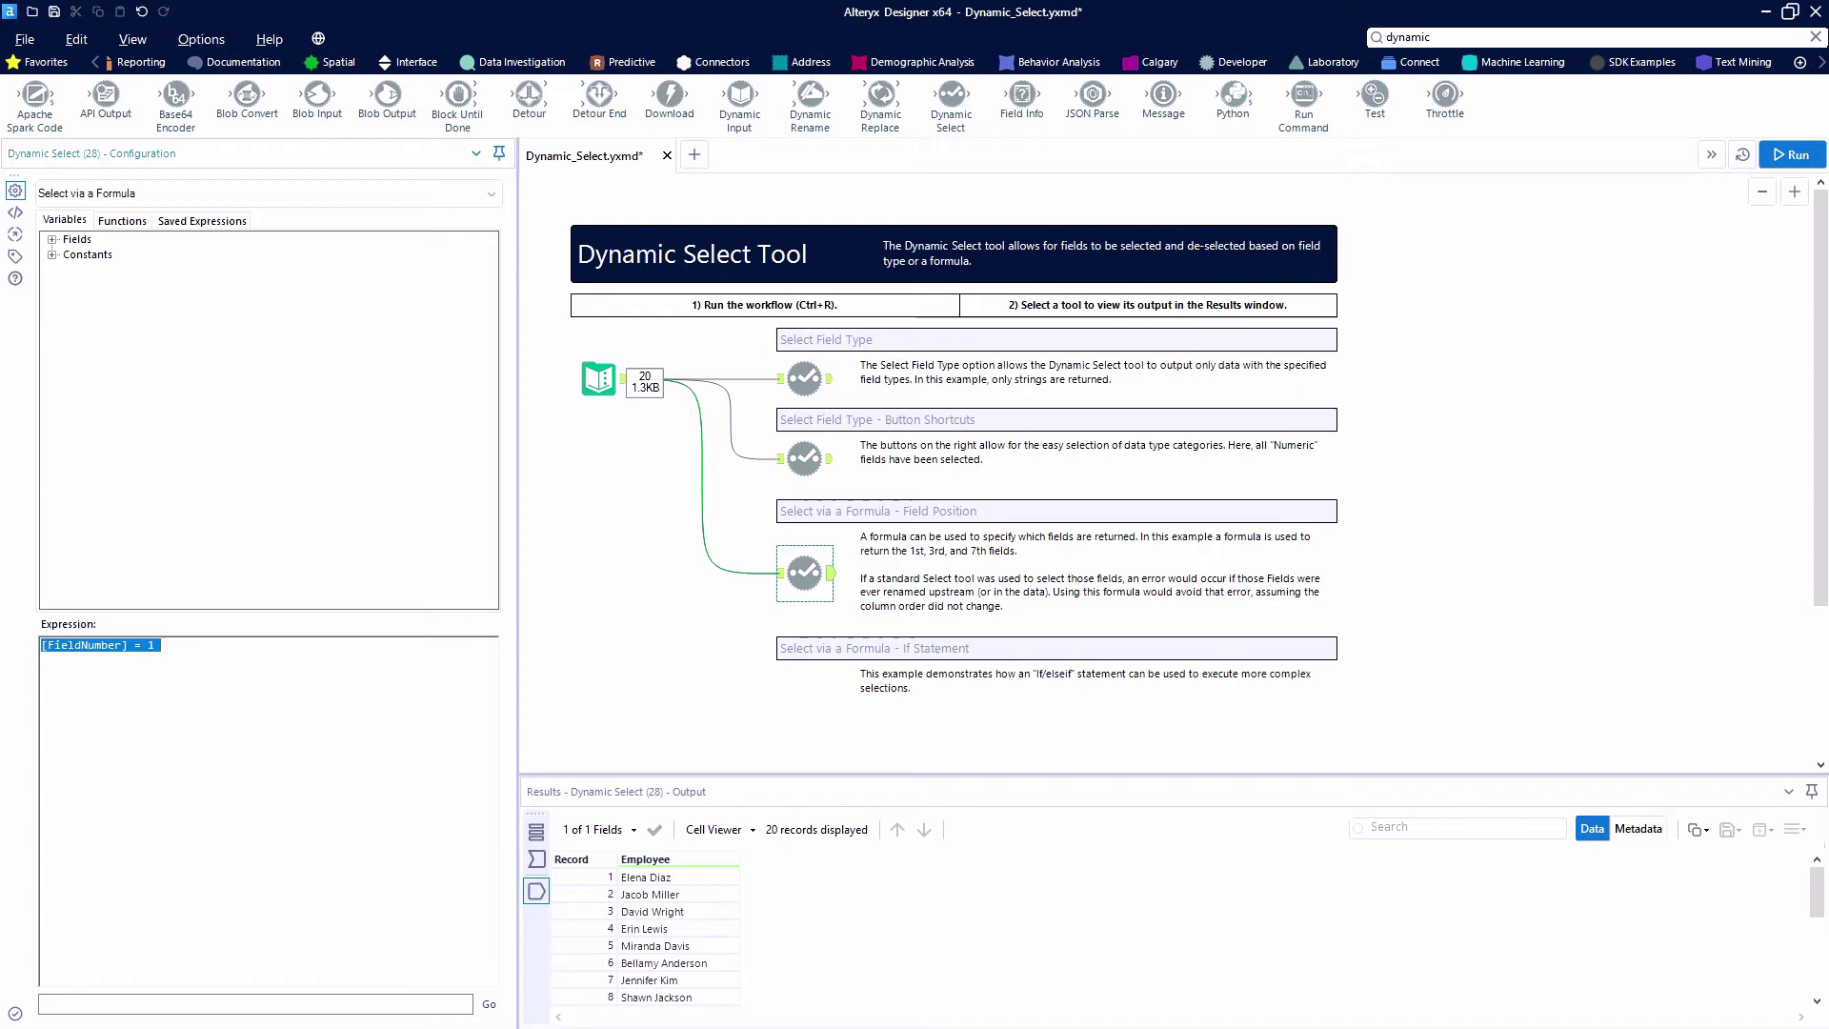
key("End")
type("o")
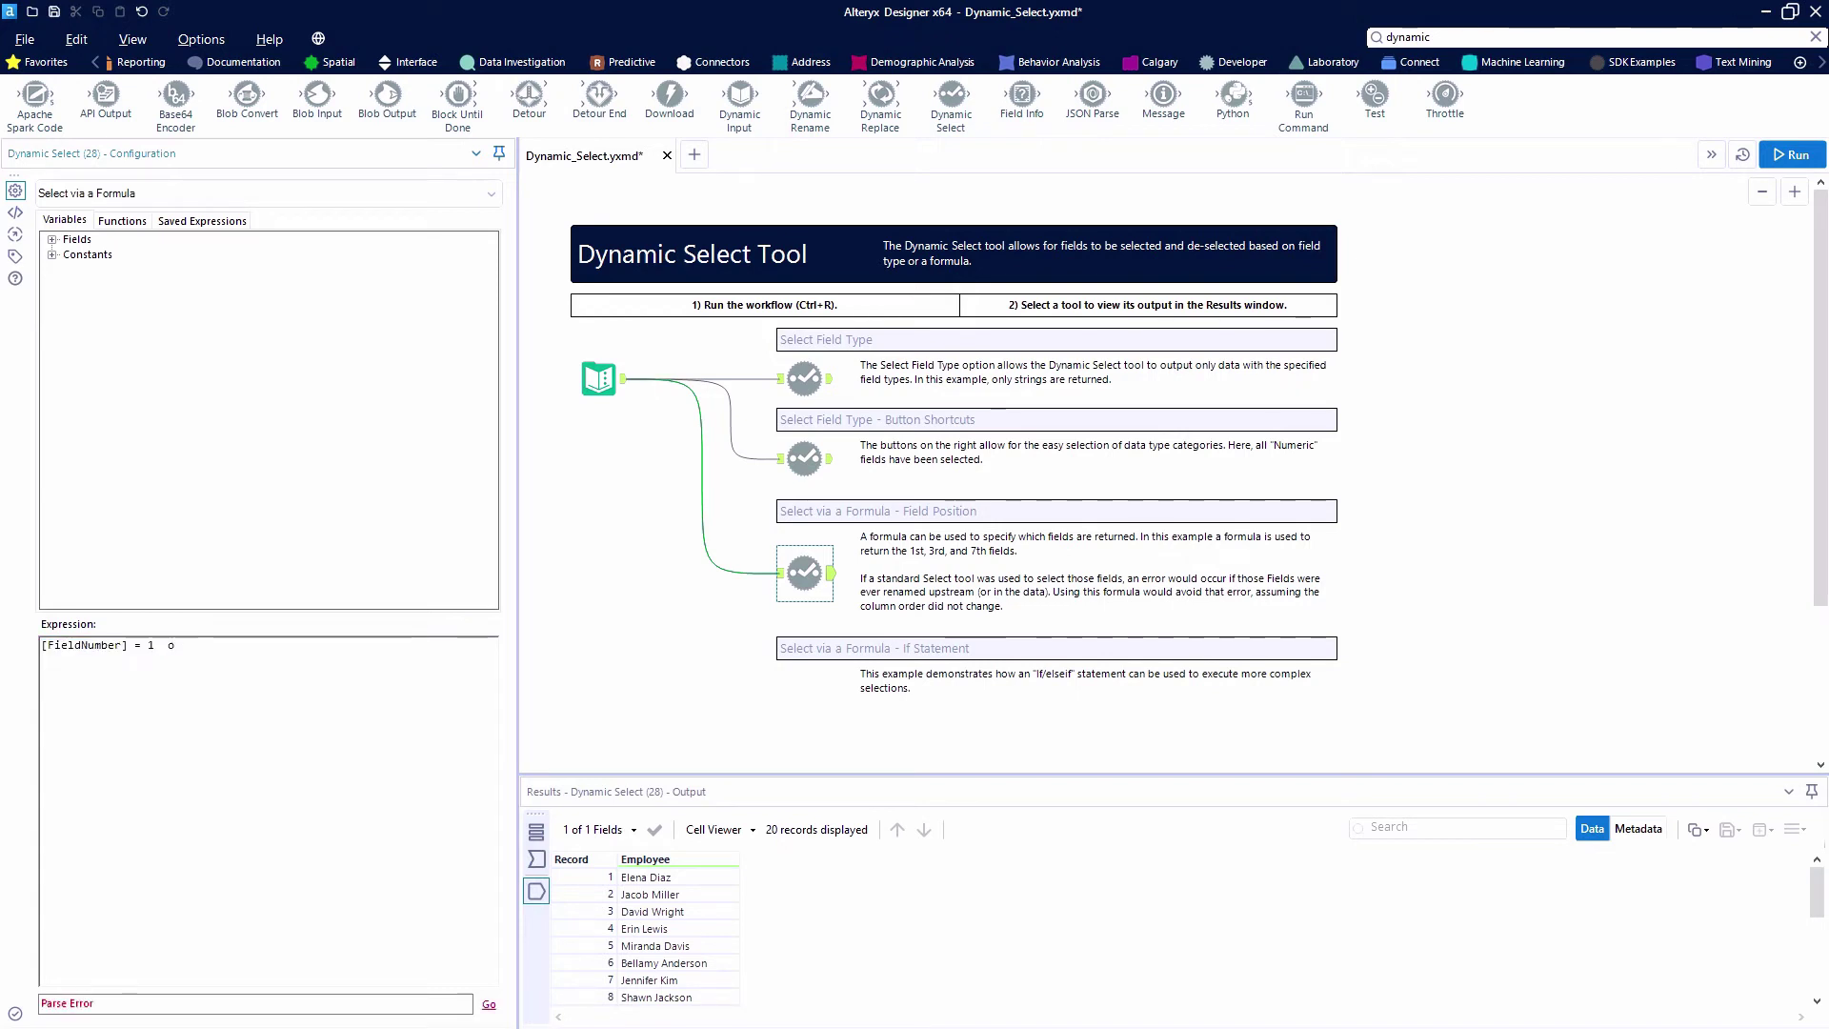
type("r")
type("[FieldNumber] = 1")
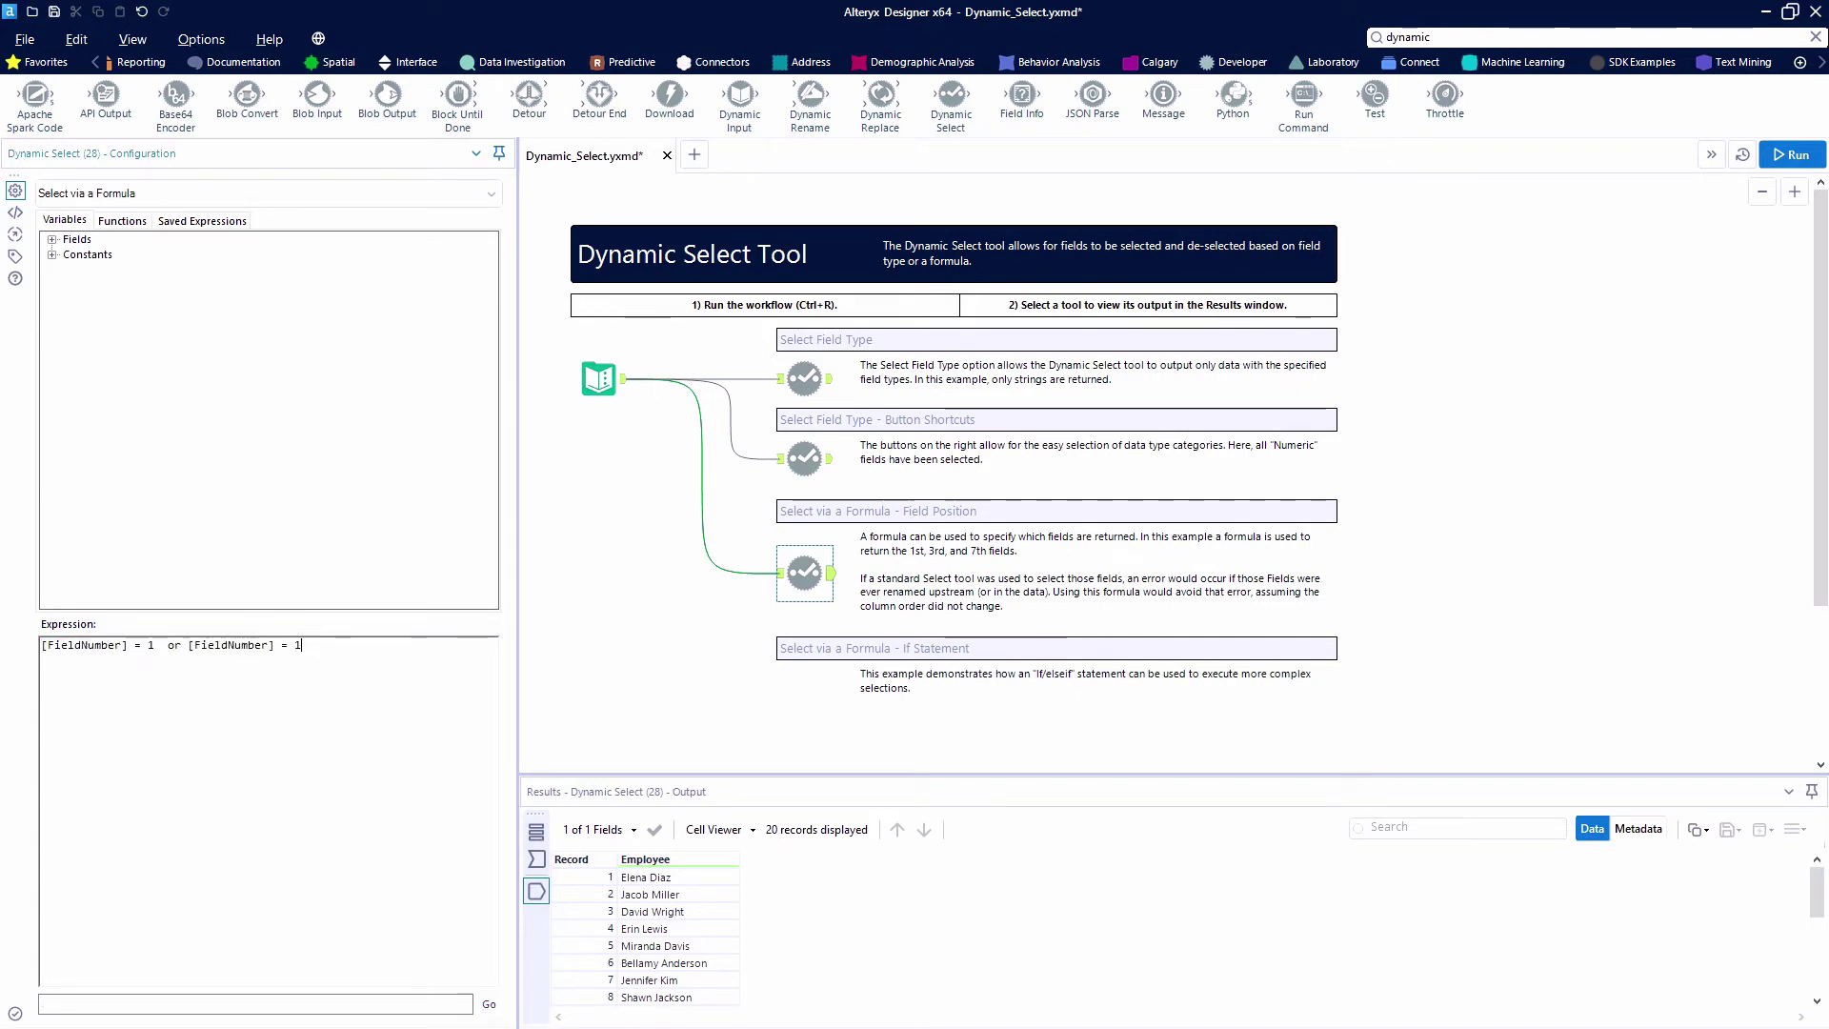
key("BackSpace")
type("3 o")
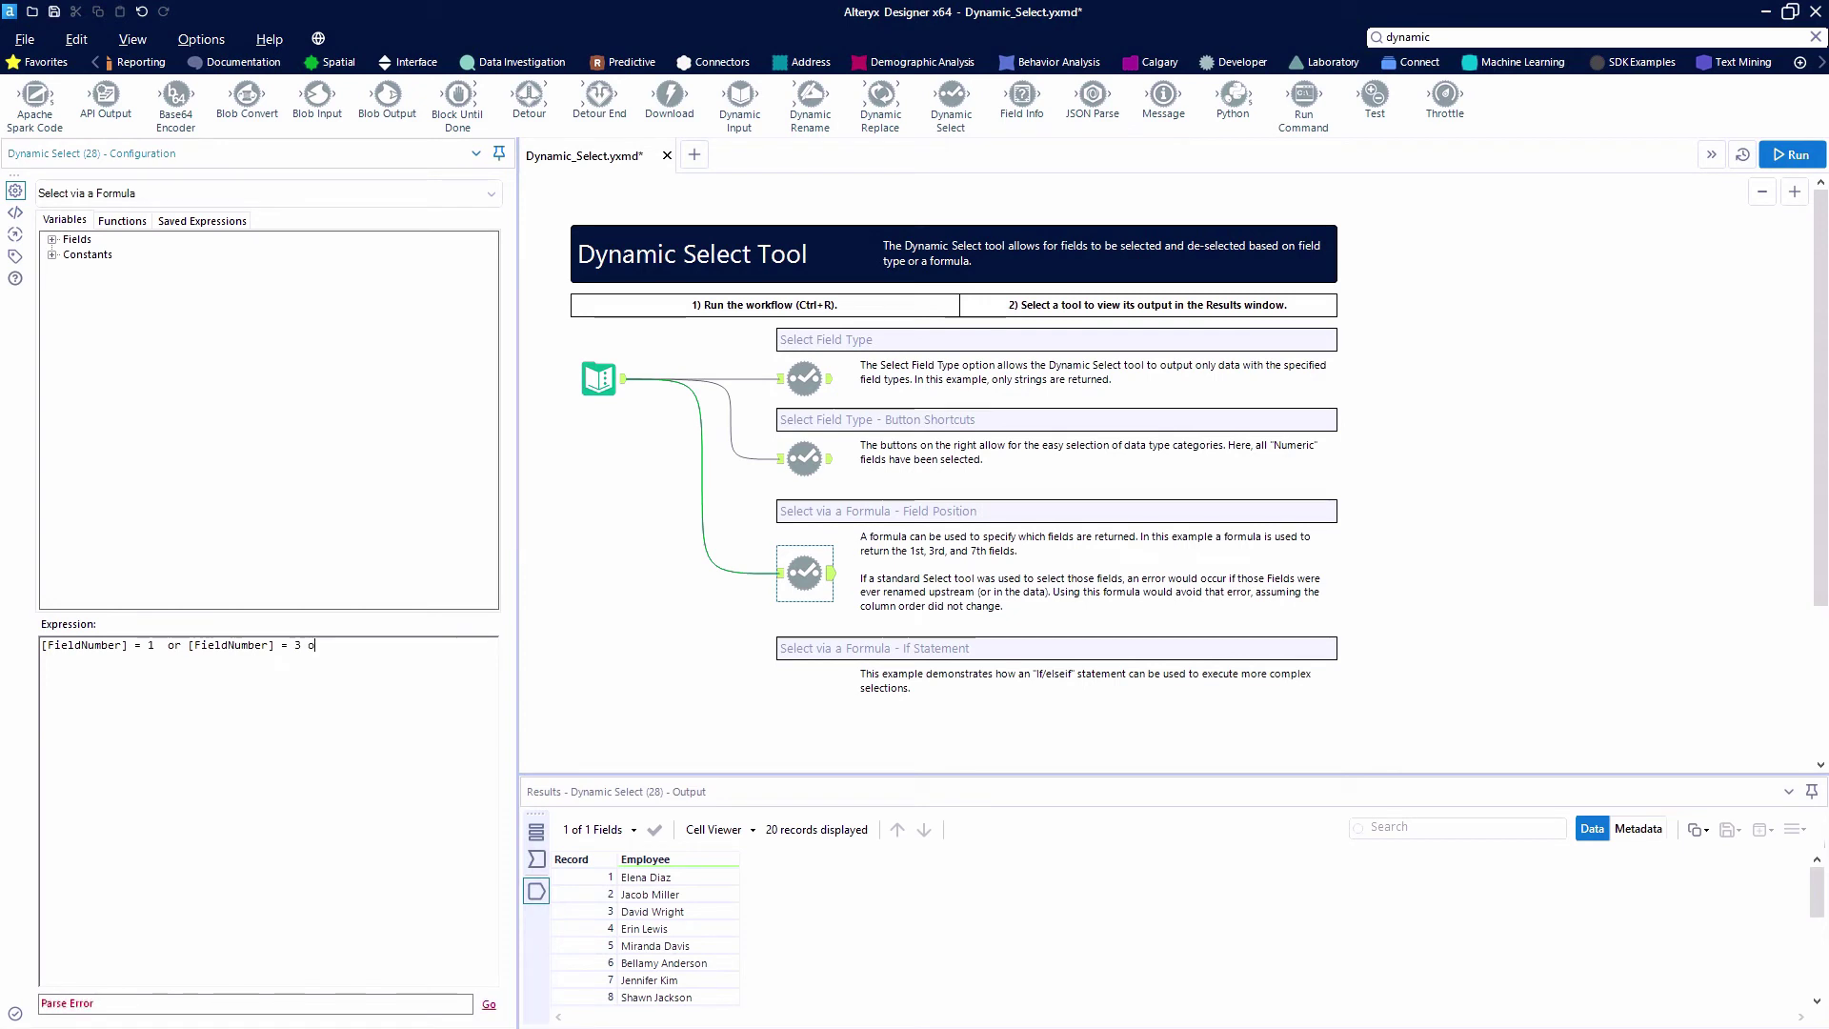
type("r")
type("[FieldNumber] = 1")
key("BackSpace")
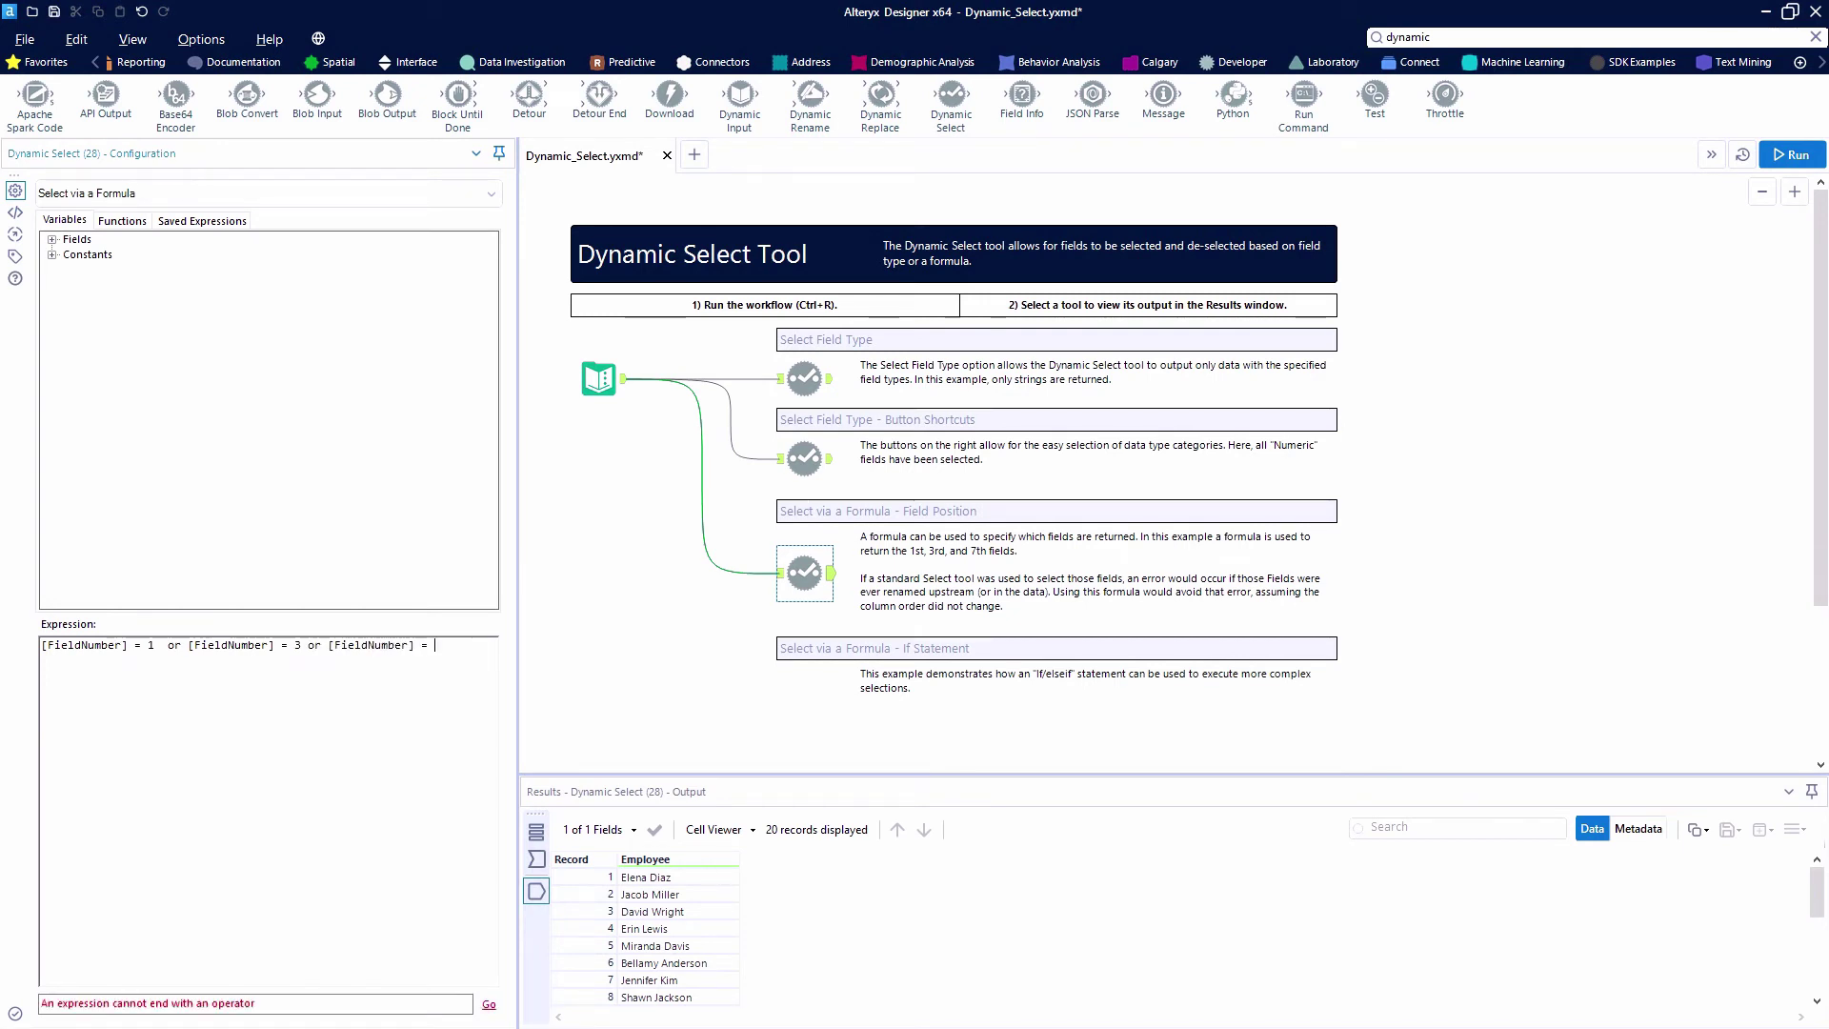
Complete the condition with 7 and rerun, leaving Employee, Commercial Sales 2015 and Manager.
type("7")
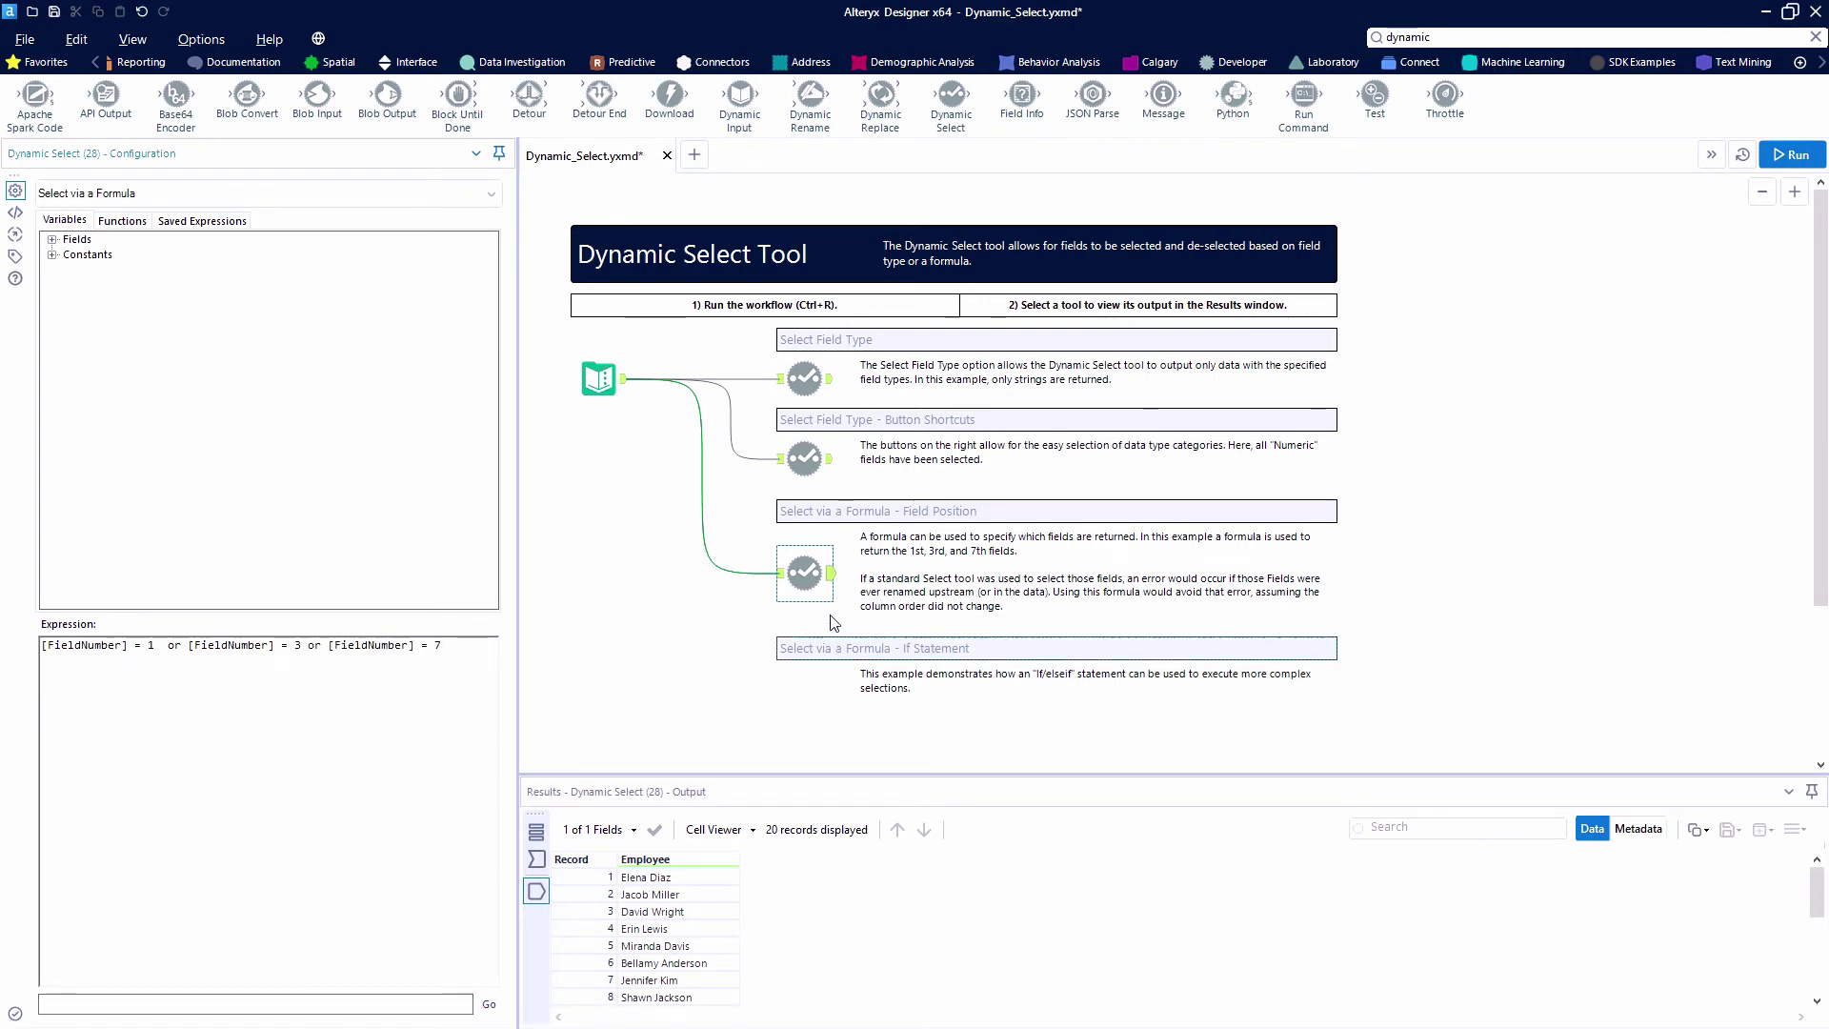
left_click(780, 572)
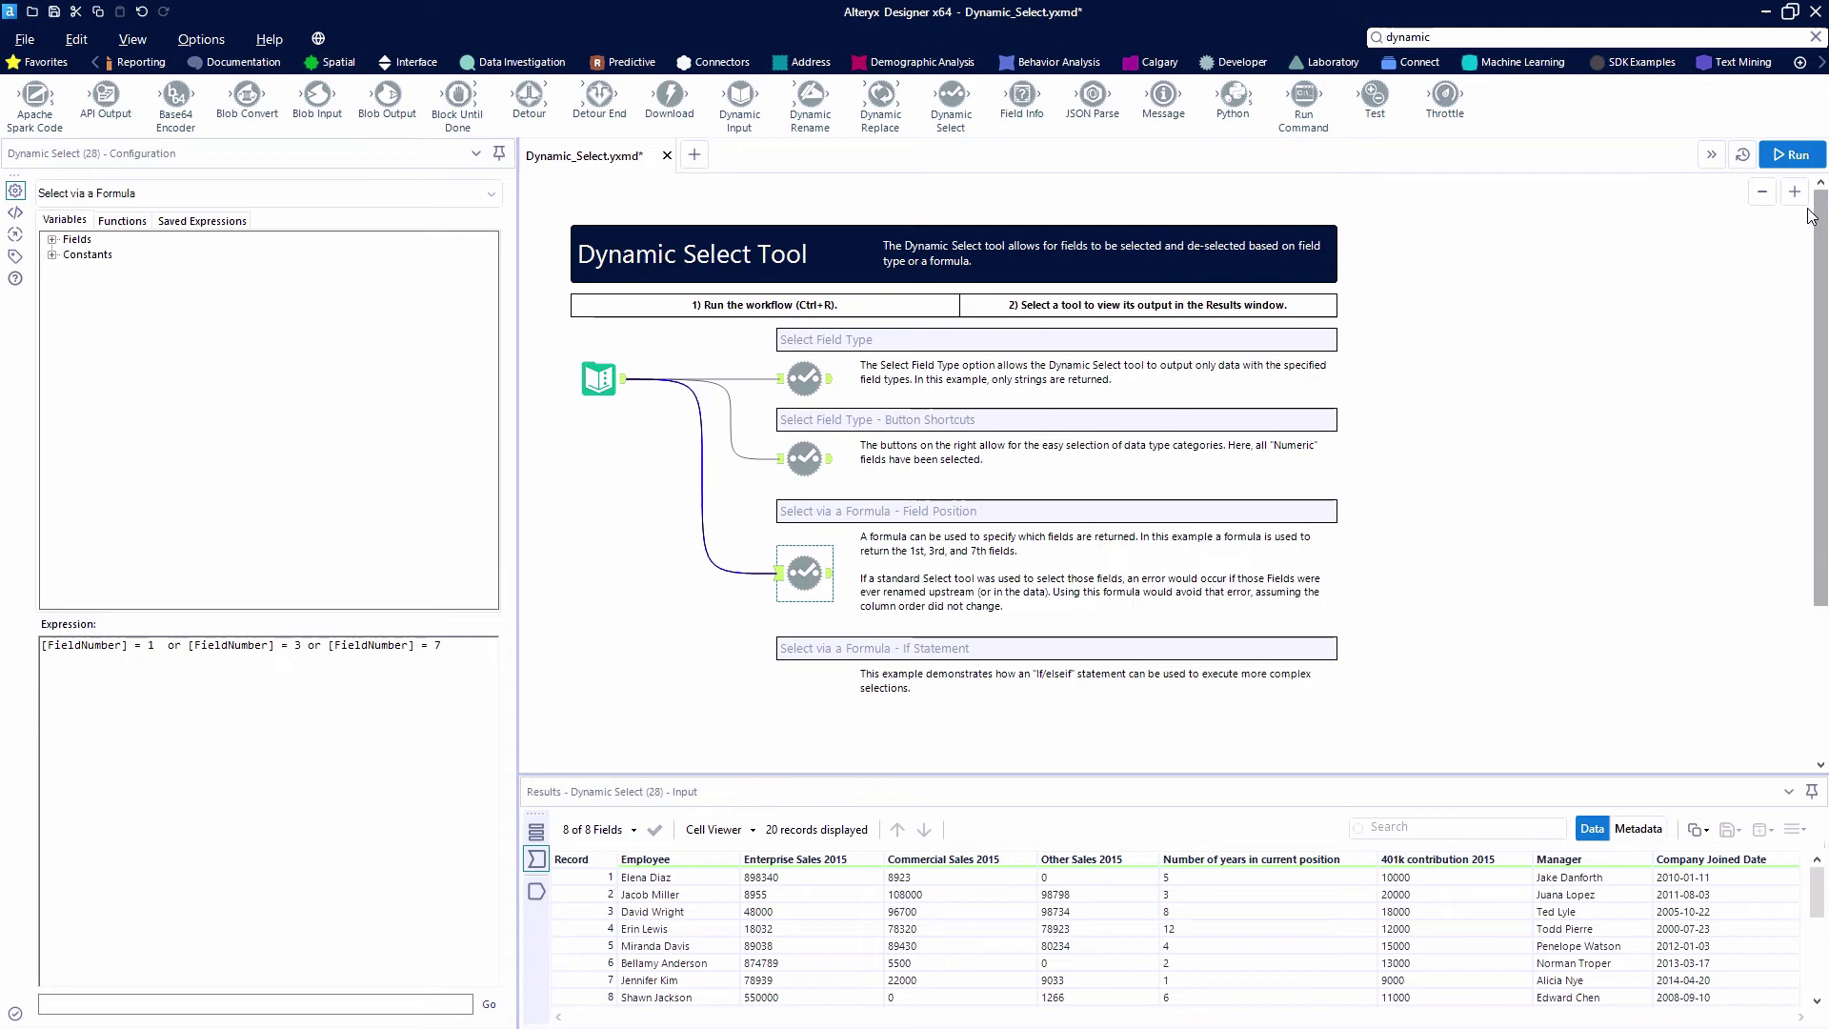
left_click(1791, 156)
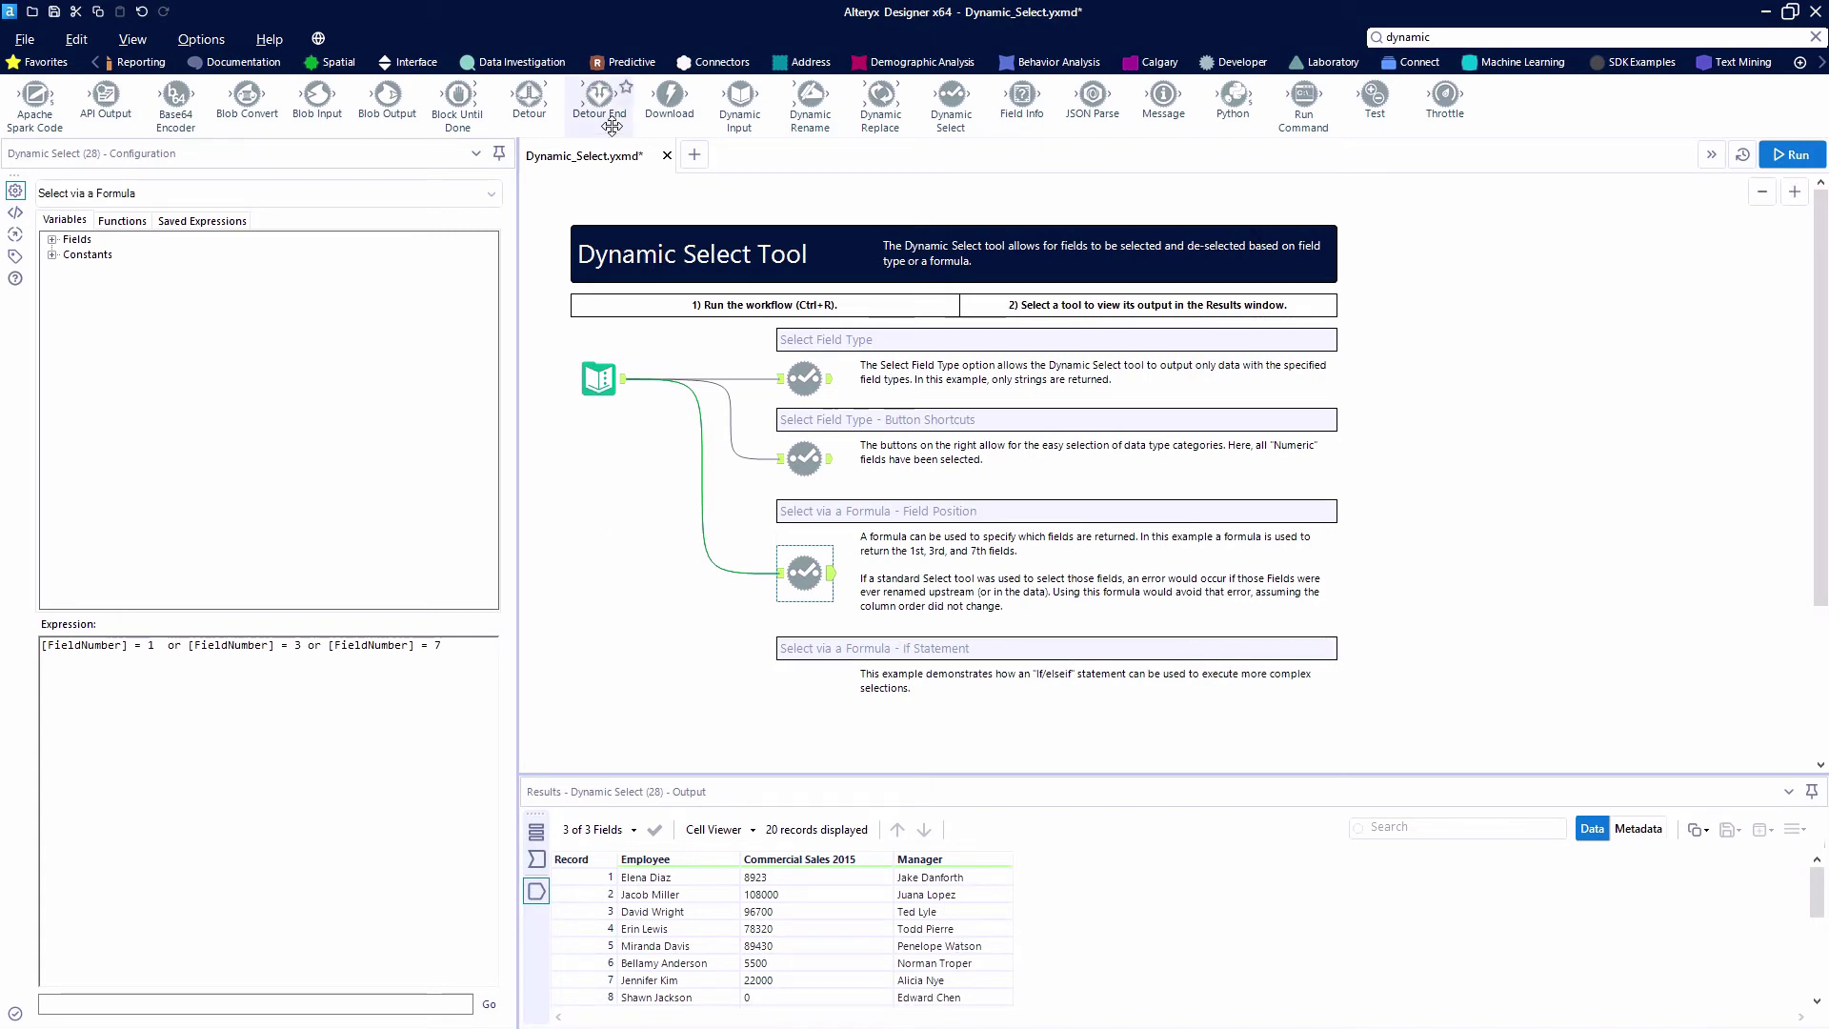
Drop a fourth Dynamic Select under the If Statement note, connected to the input data.
left_click_drag(951, 95, 794, 691)
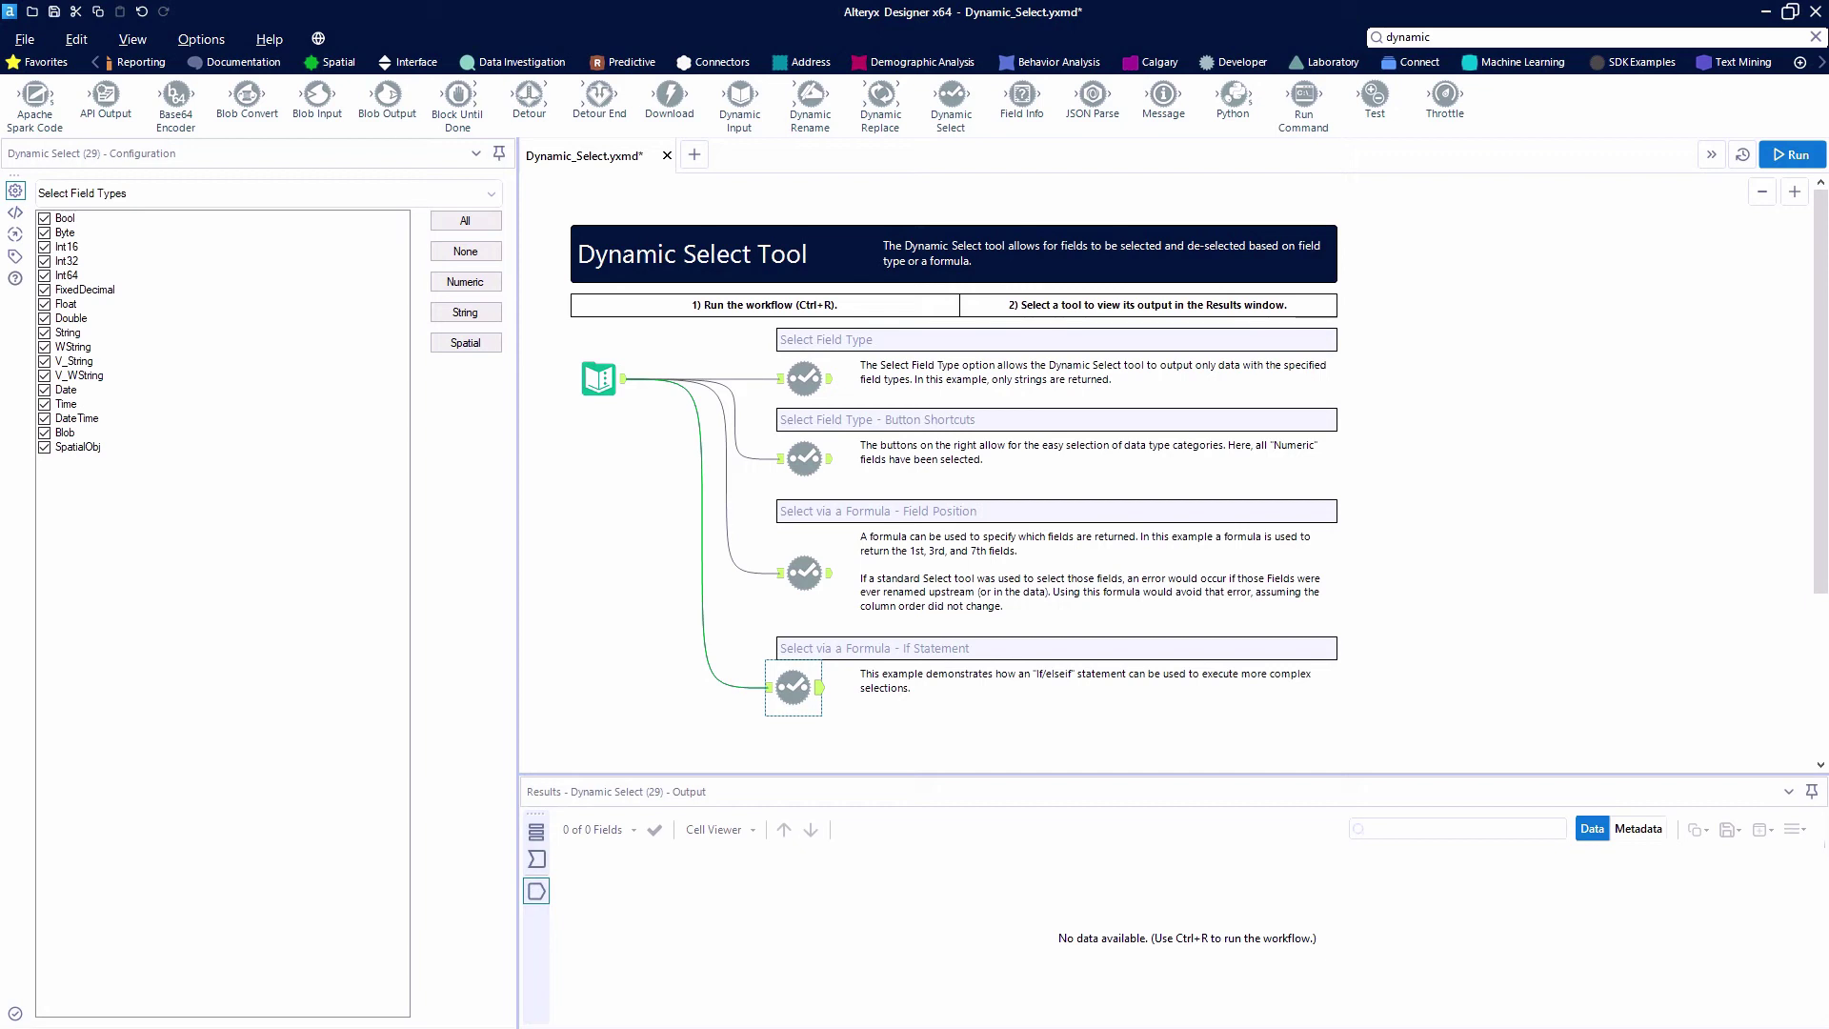
Set the fourth tool to Select via a Formula using IF ([IsStringOrDate] AND [FieldNumber] >6) THEN "True" ELSE "False" ENDIF.
left_click(769, 687)
left_click(115, 194)
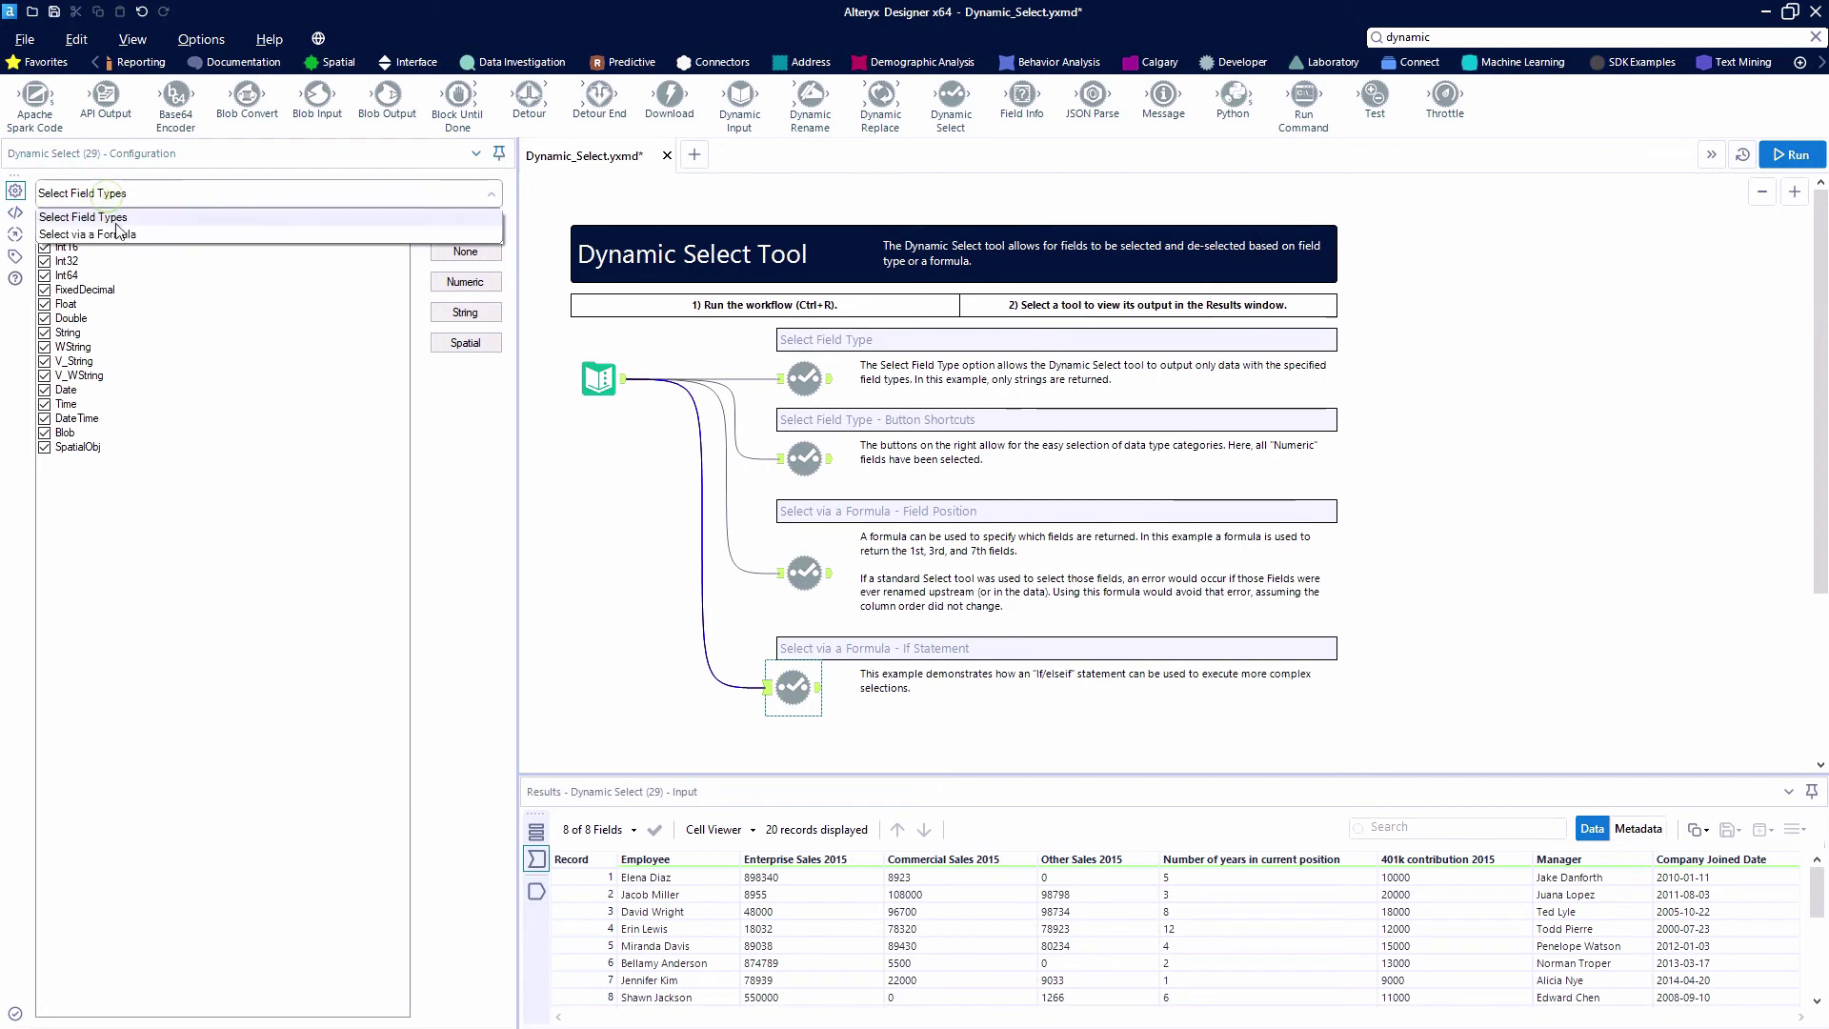
left_click(105, 236)
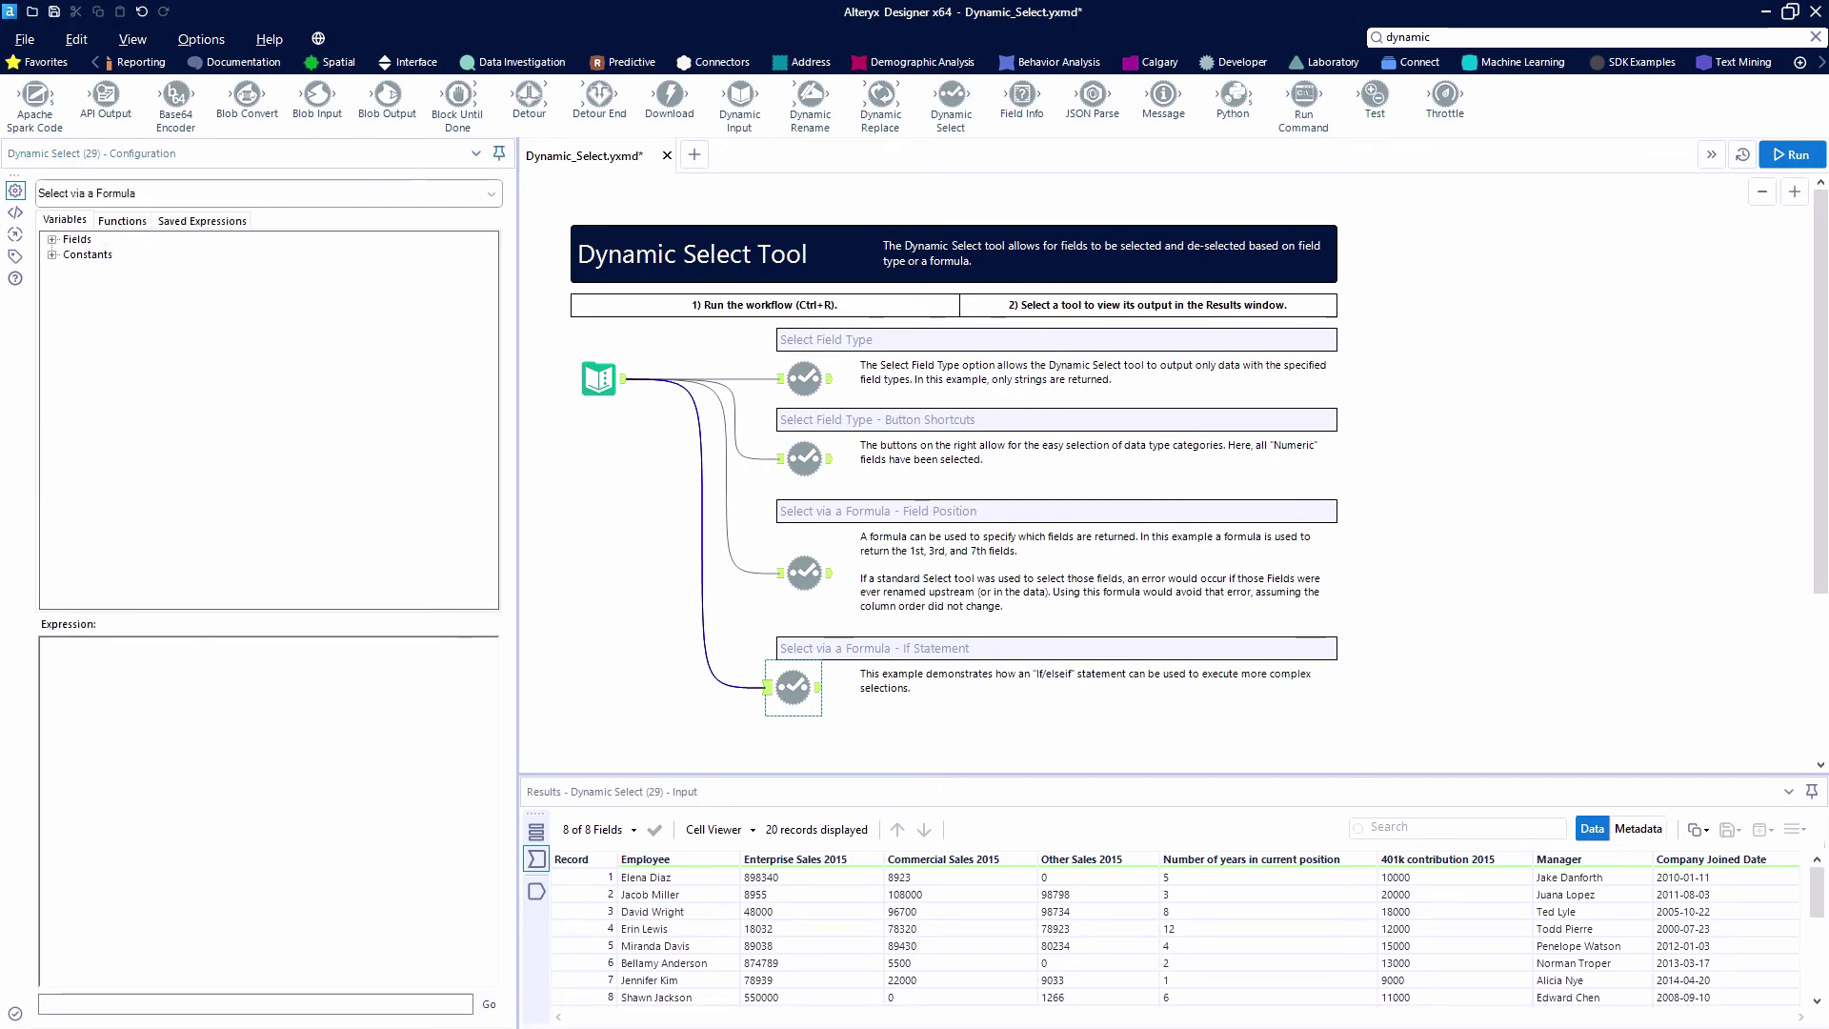
type("IF ([IsStringOrDate] AND [FieldNumber] >6) THEN \"True\" ELSE \"False\" ENDIF")
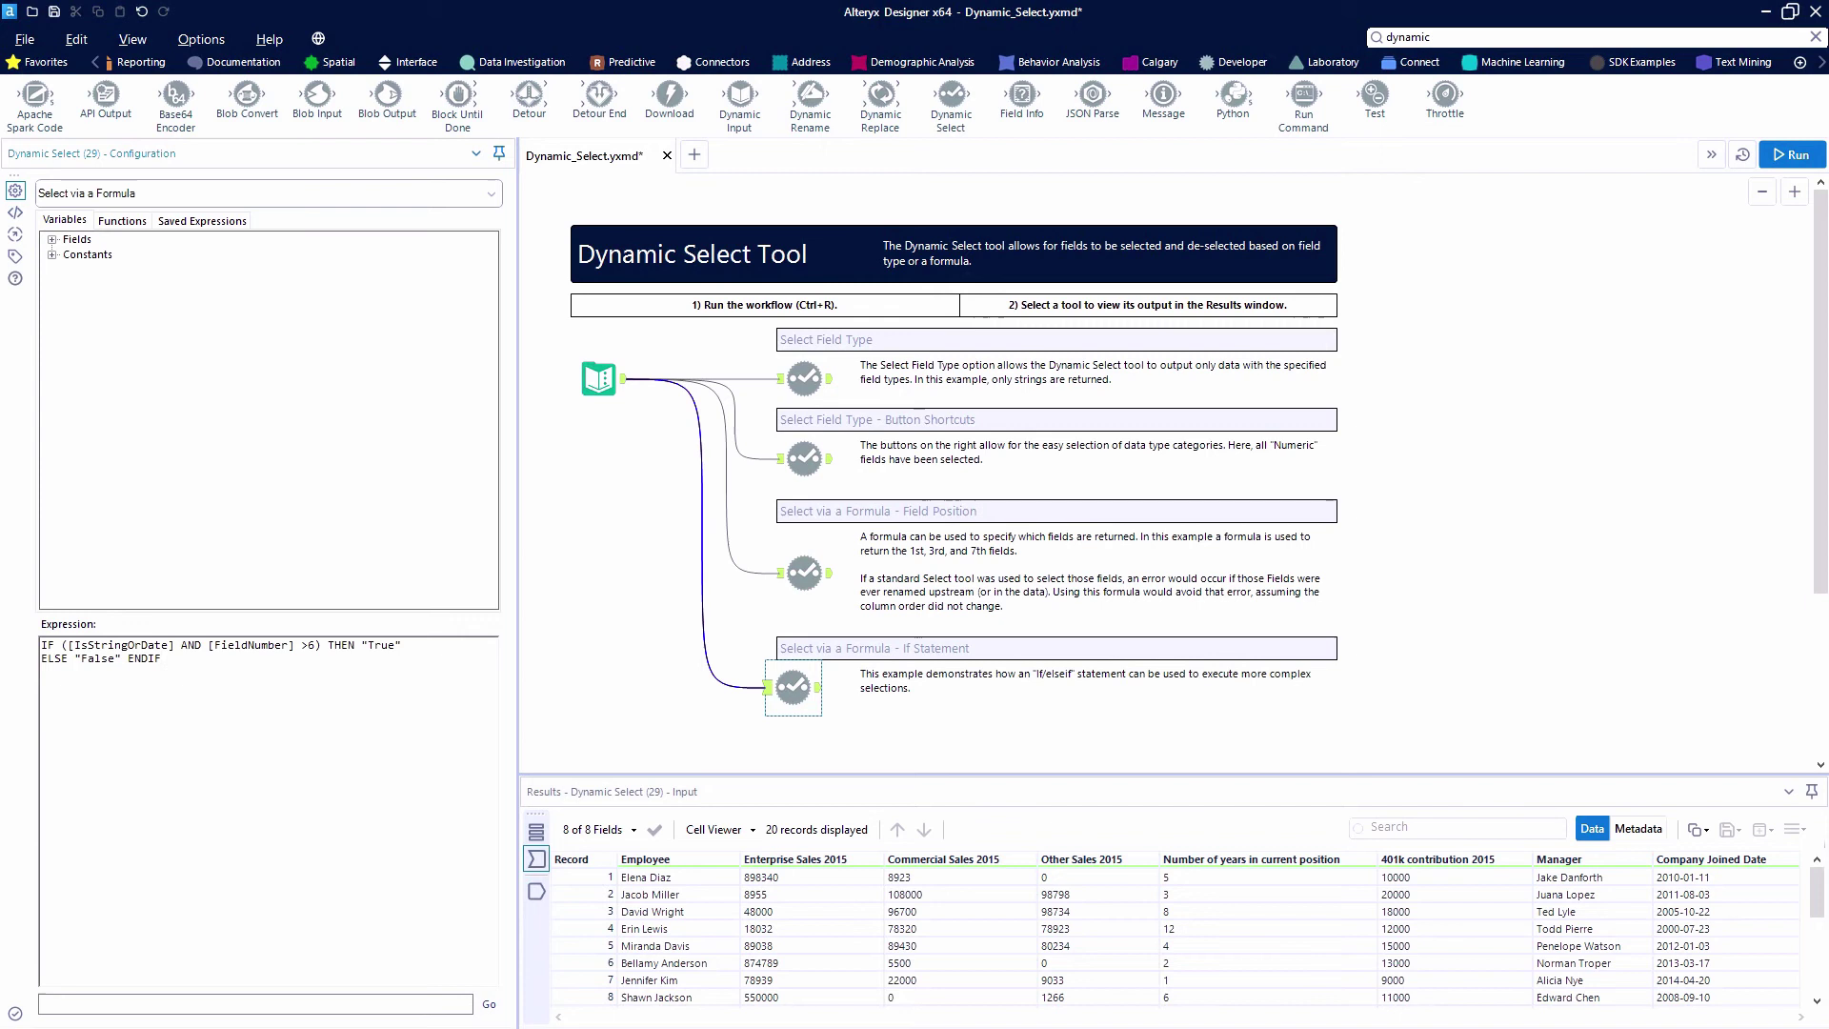
left_click(328, 645)
key("Return")
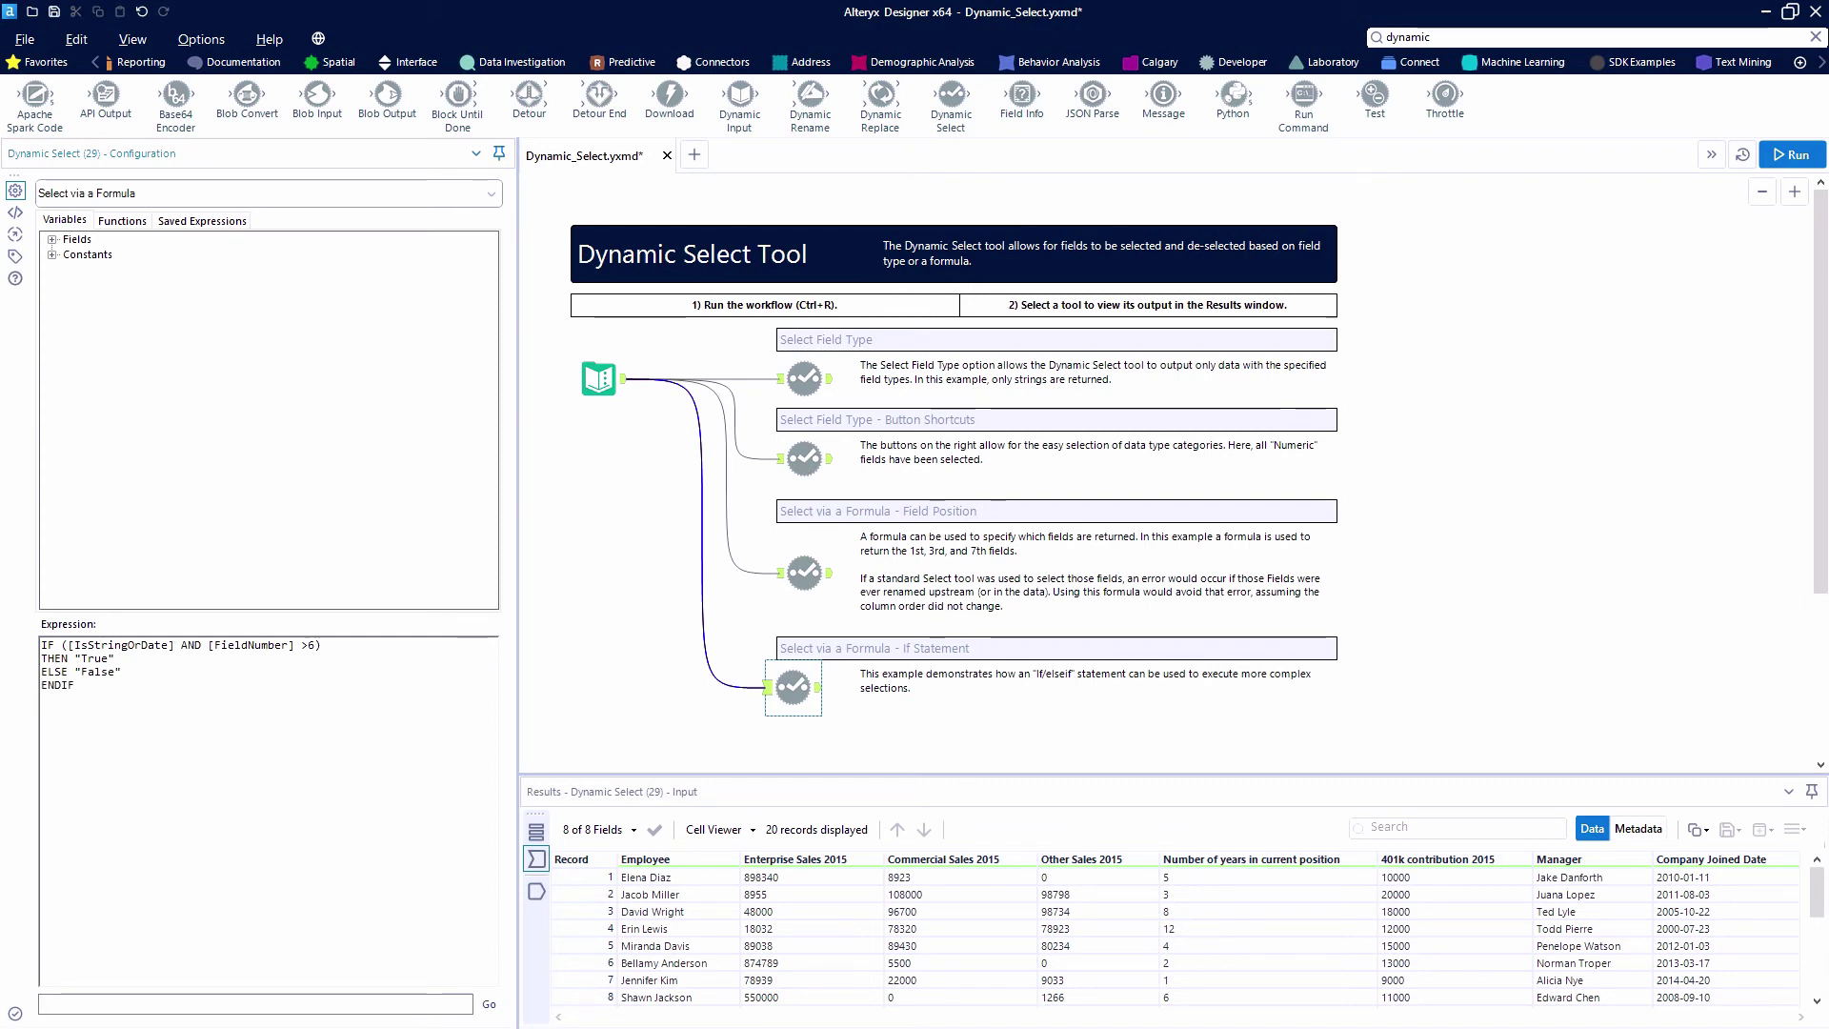
Run and compare the Manager and Company Joined Date output with the eight incoming fields.
left_click(1787, 155)
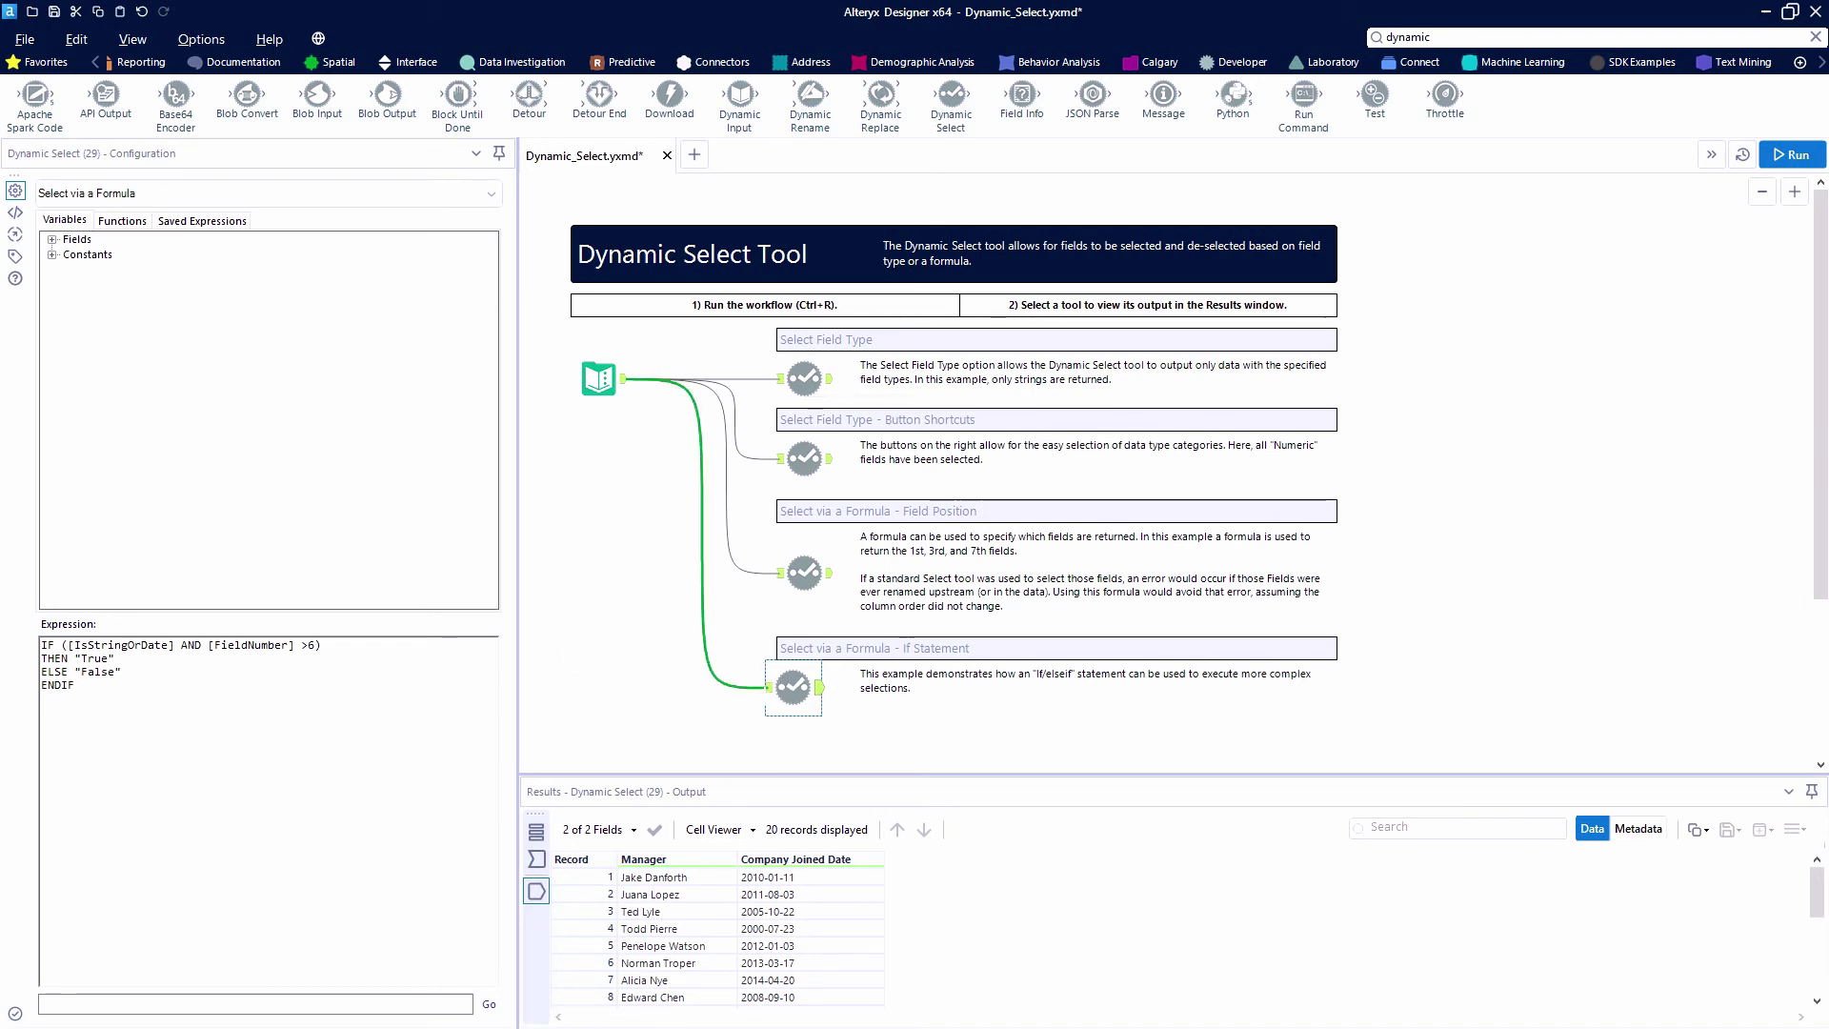
left_click(725, 684)
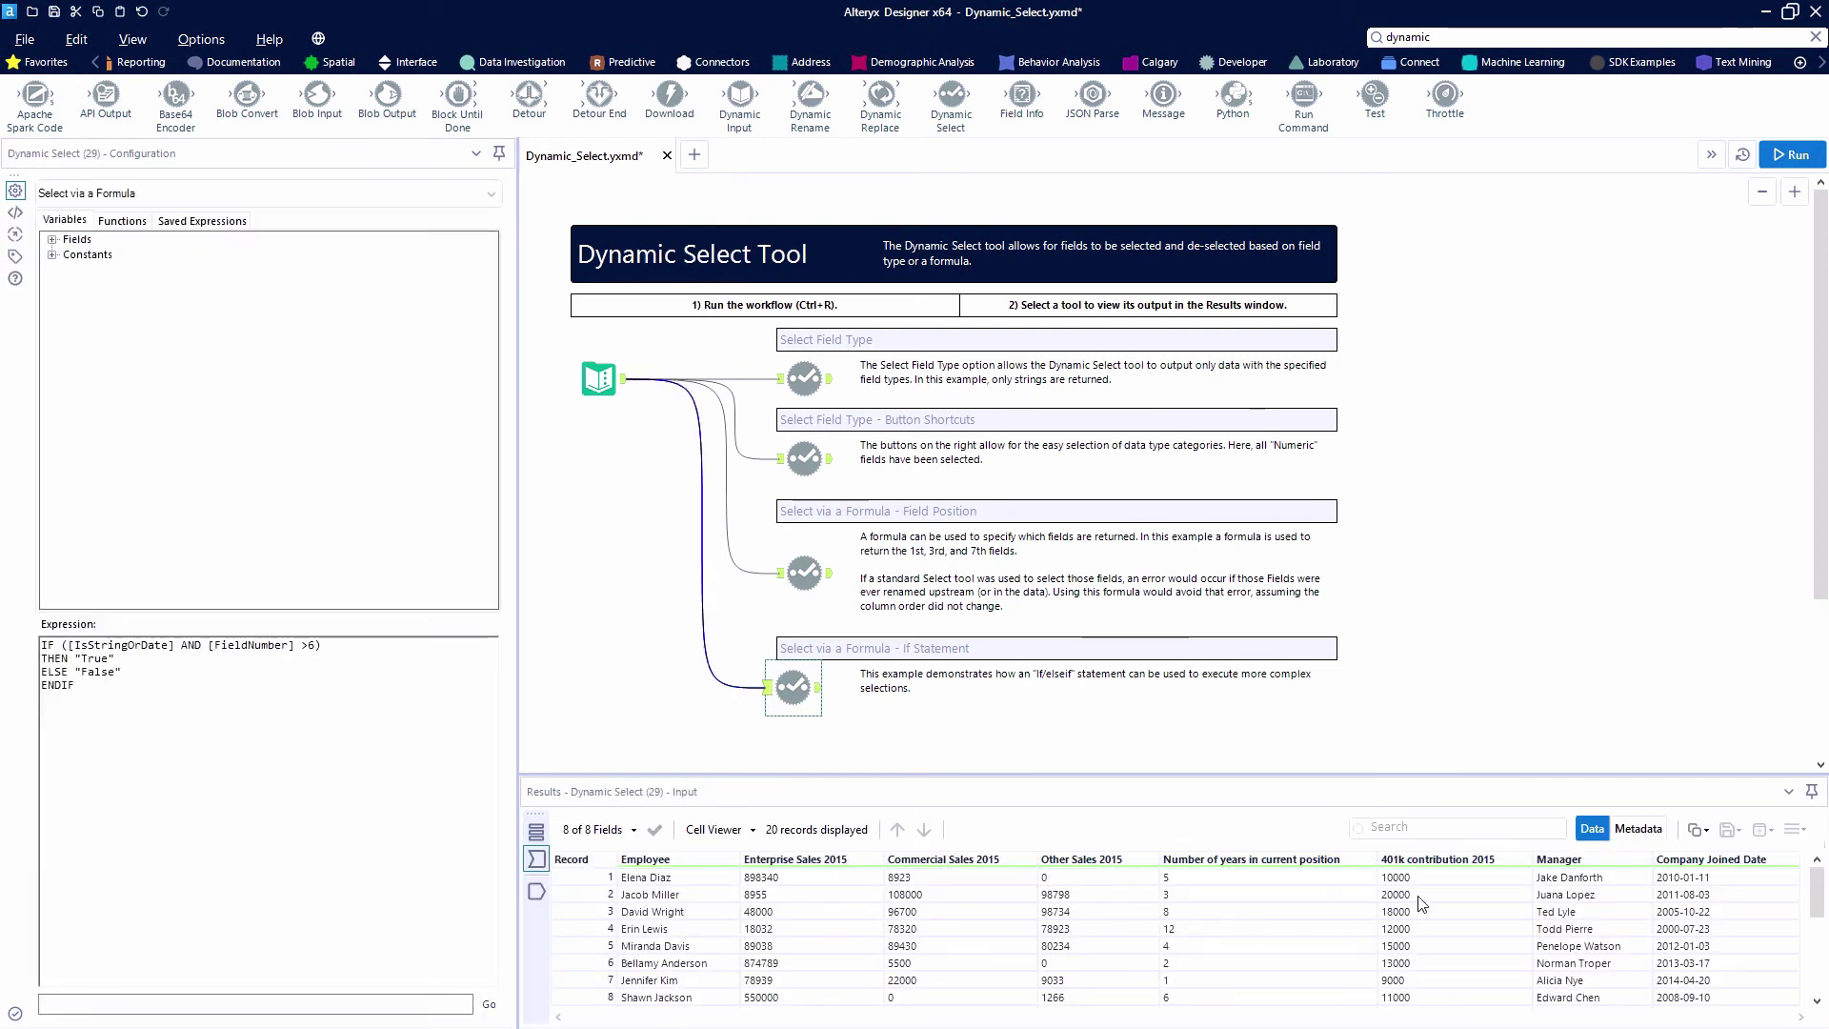
left_click_drag(1593, 878, 1695, 1028)
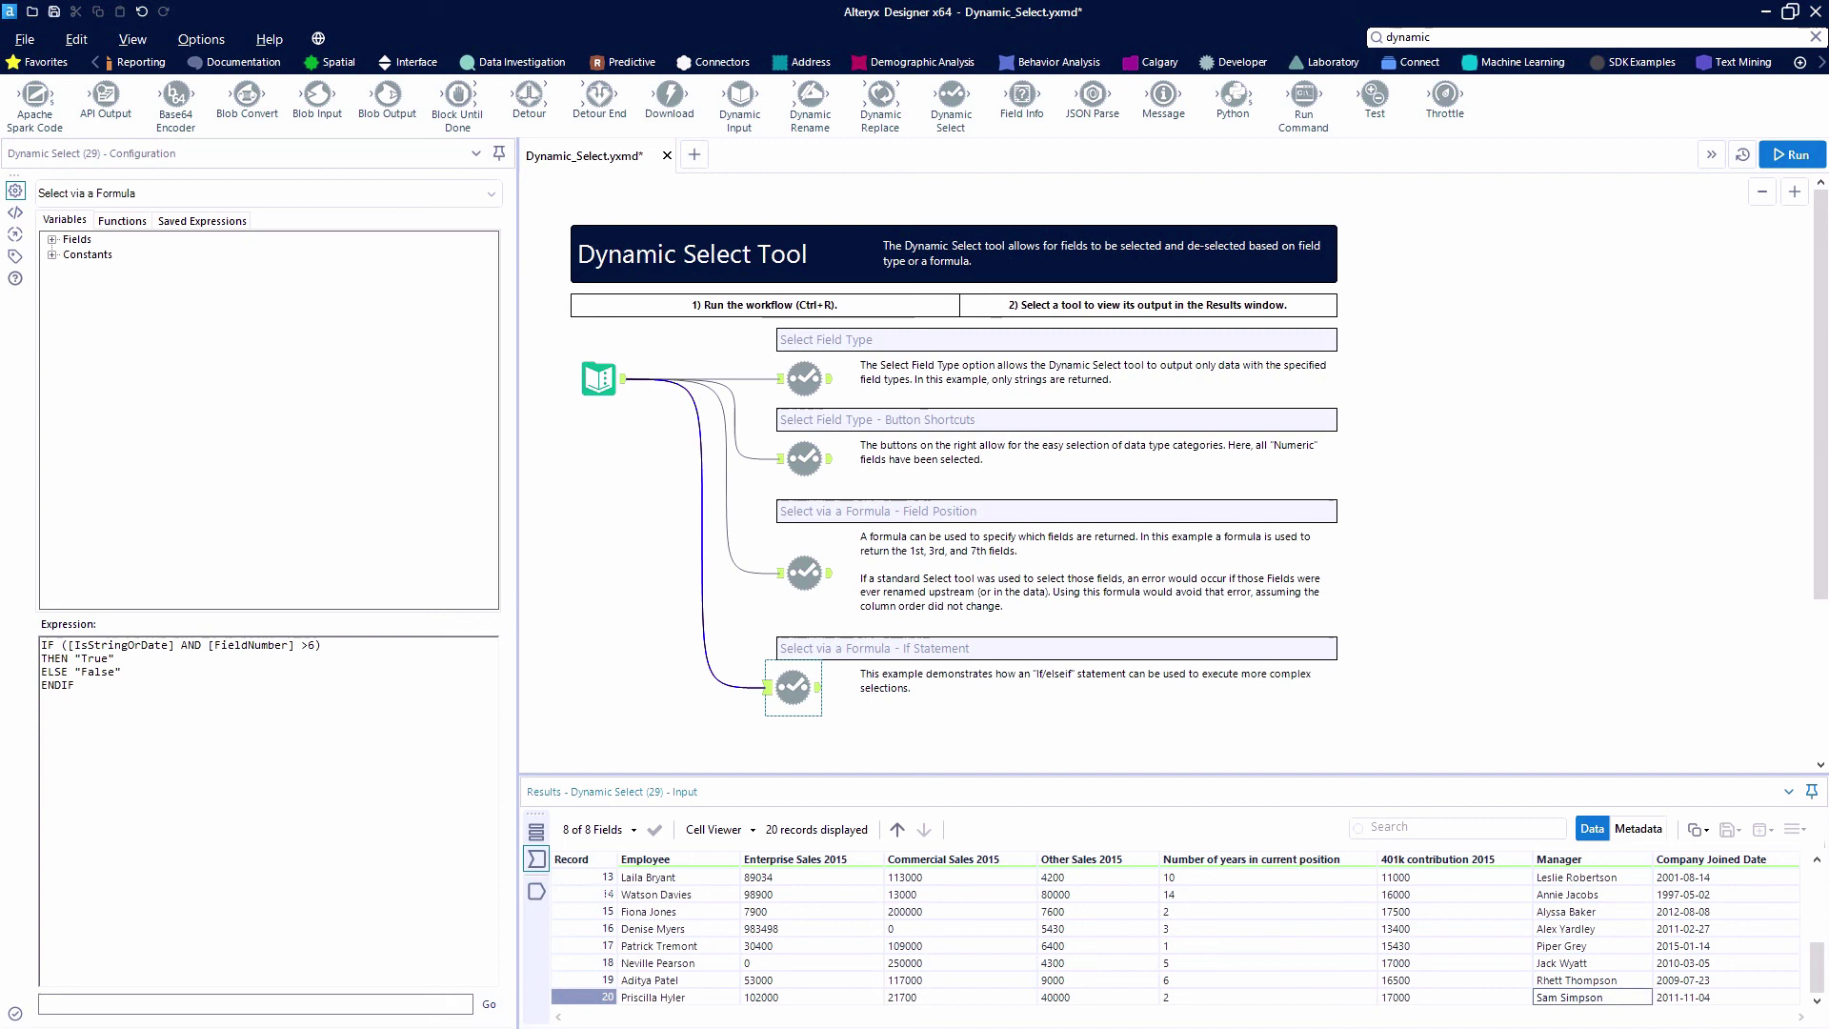